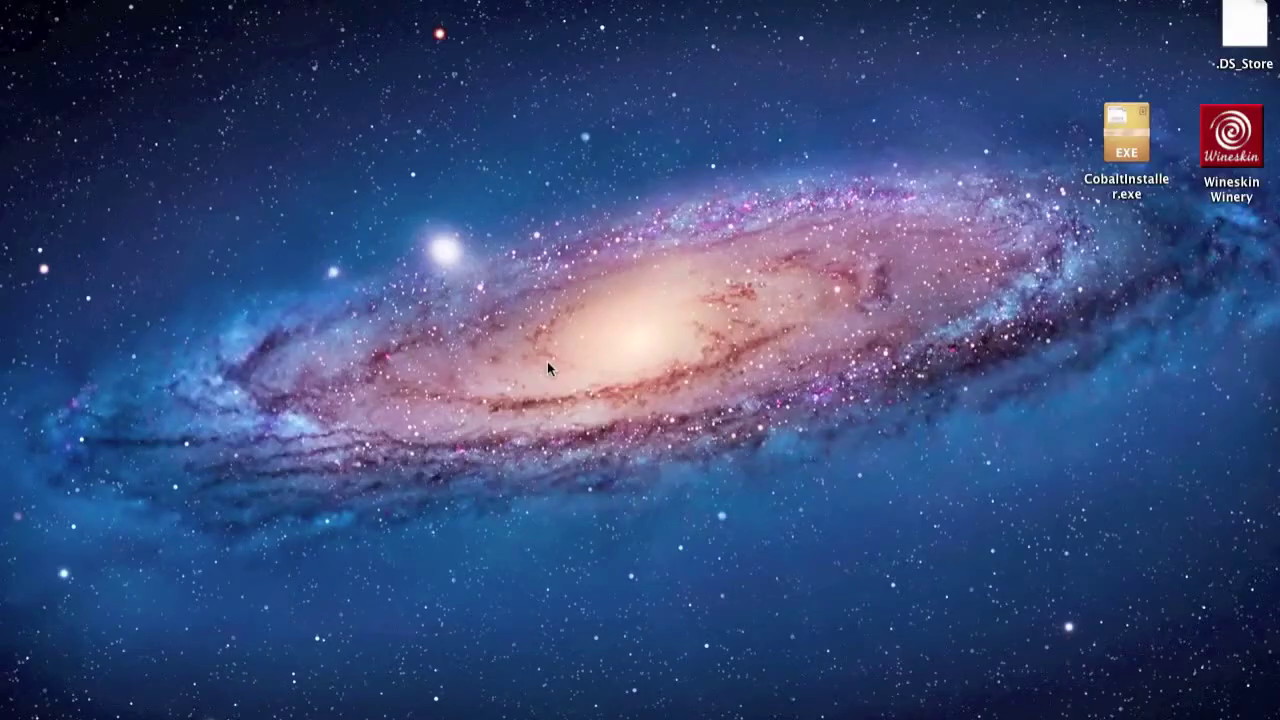
- View About This Mac, then open the Wineskin Downloads page offering Wineskin Winery 1.3 in Safari
{"action": "left_click", "coordinate": [22, 0]}
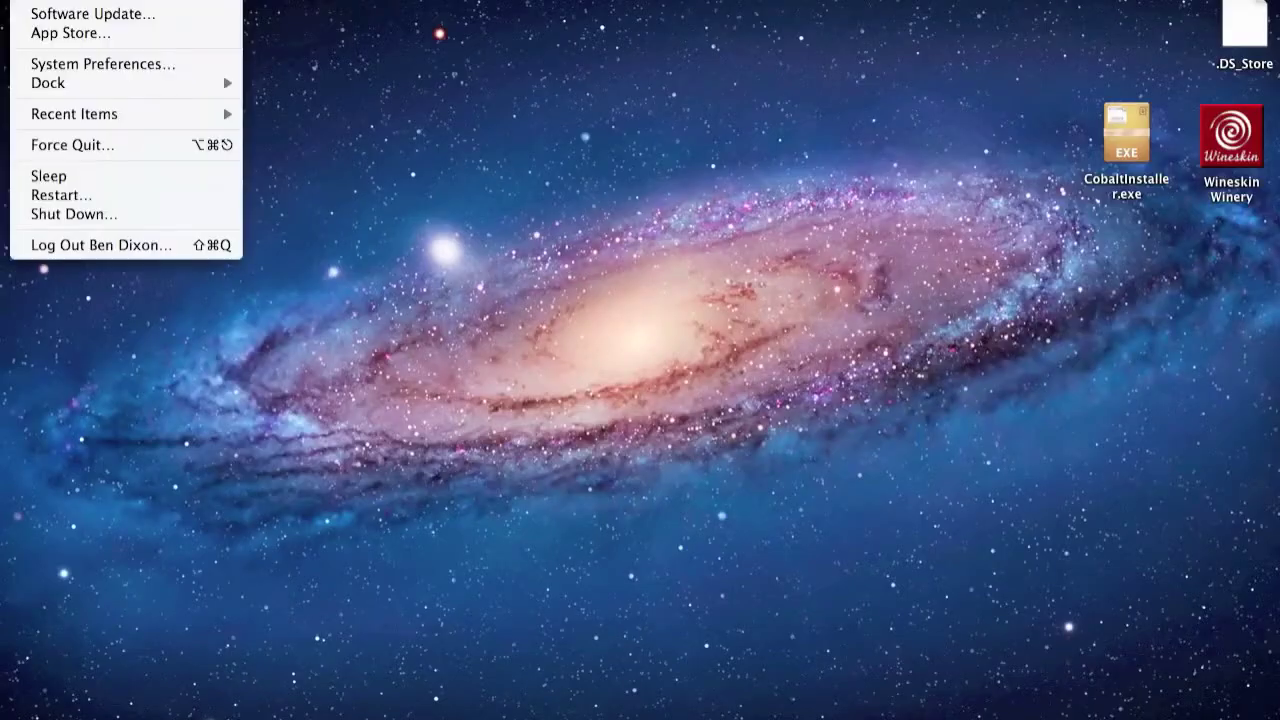
{"action": "left_click", "coordinate": [42, 4]}
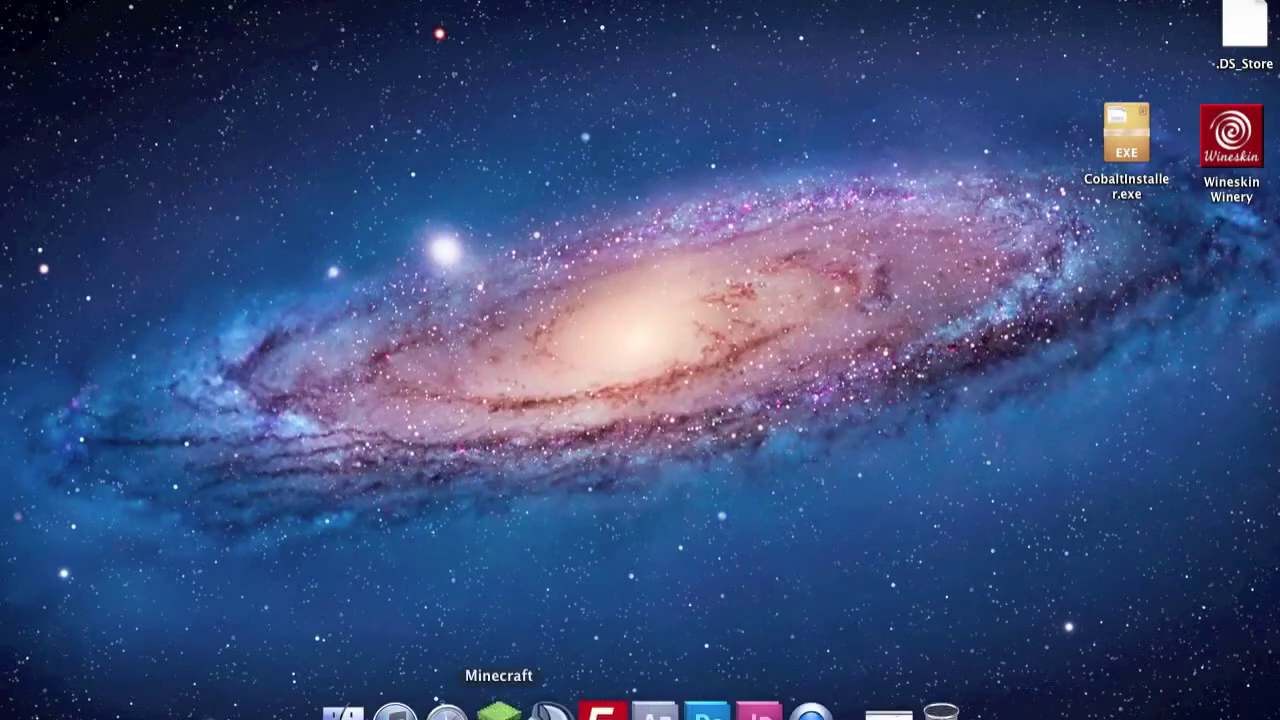
{"action": "left_click", "coordinate": [889, 708]}
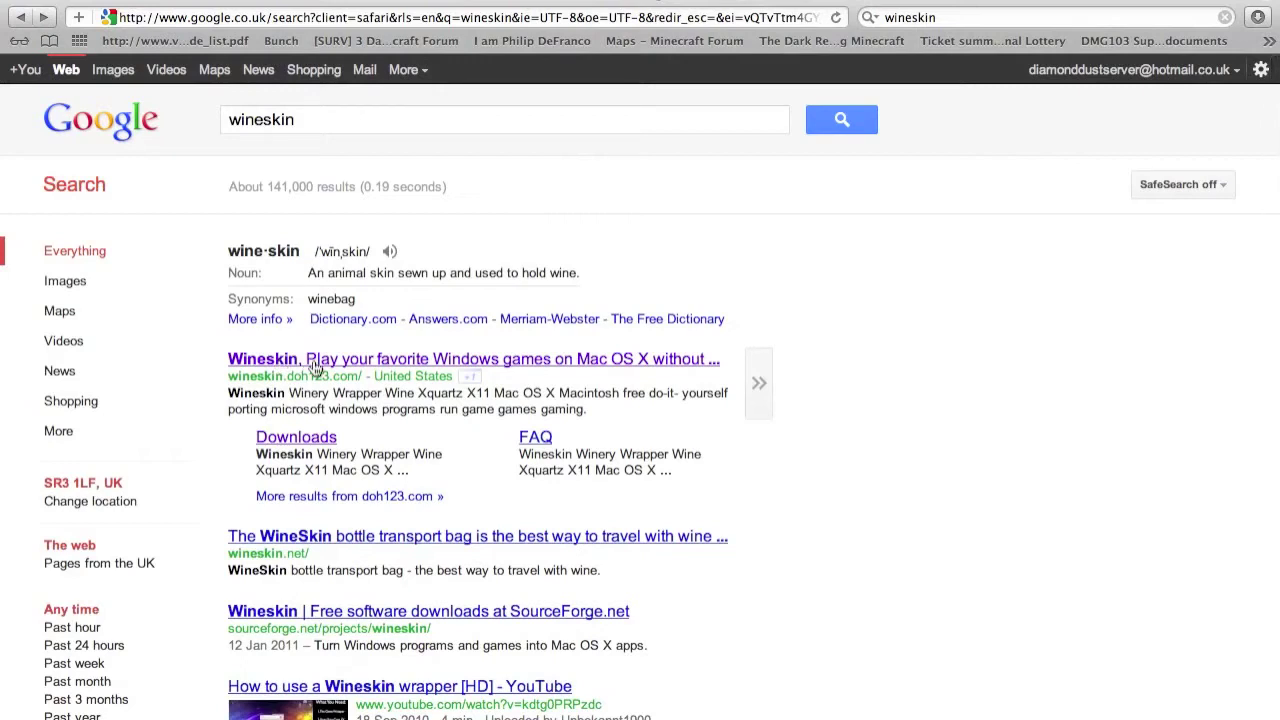
{"action": "left_click", "coordinate": [316, 365]}
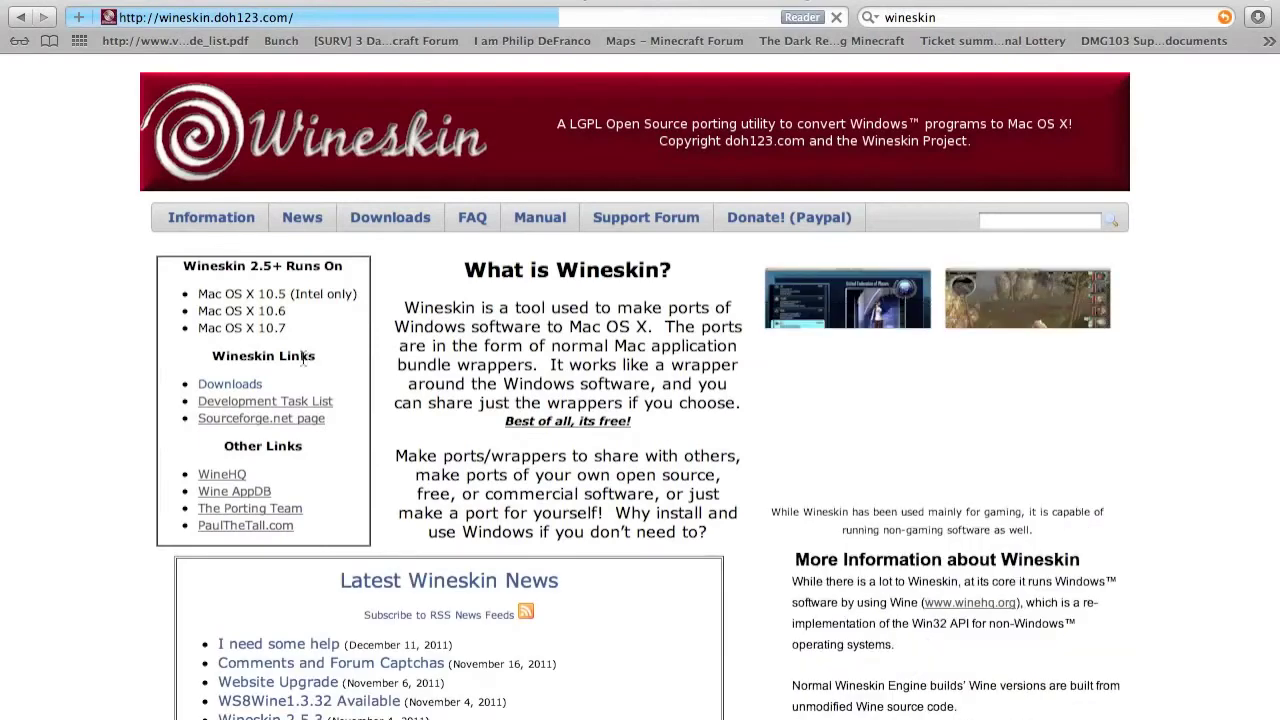
{"action": "left_click", "coordinate": [240, 386]}
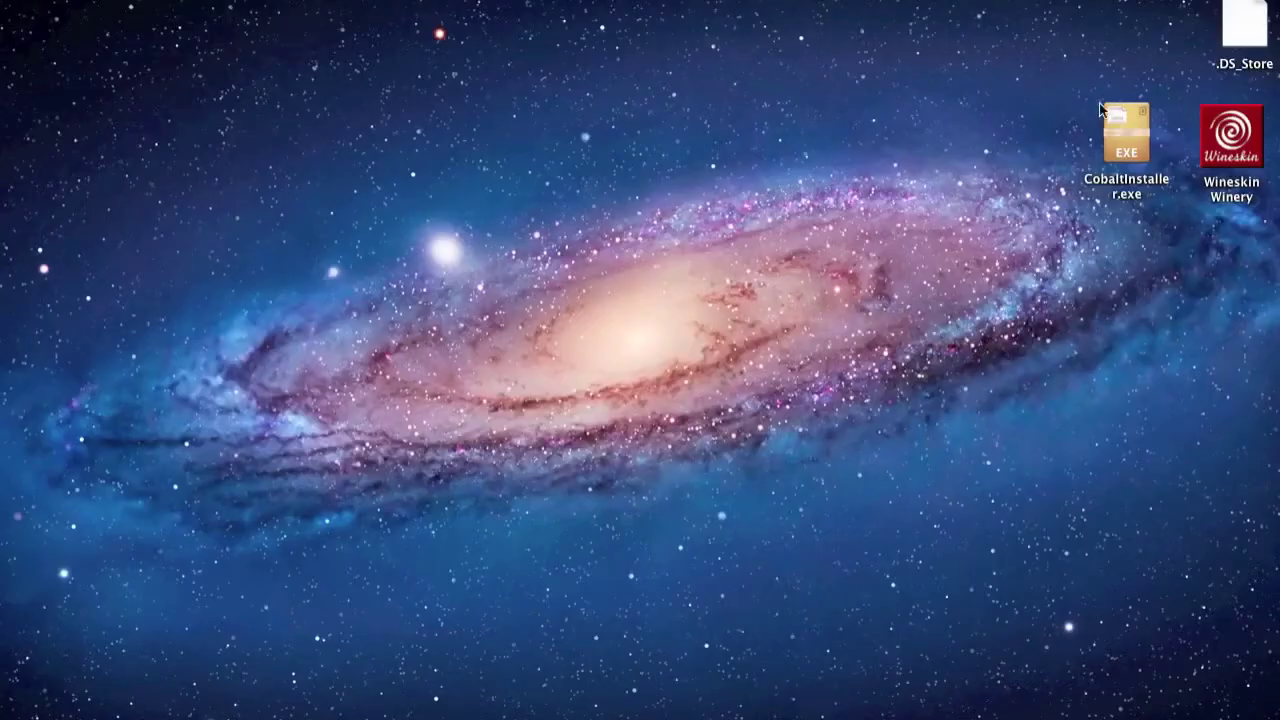
- Launch Wineskin Winery and start a new blank wrapper named 'cobalt' instead of MyCoolWrapper
{"action": "left_click", "coordinate": [1231, 139]}
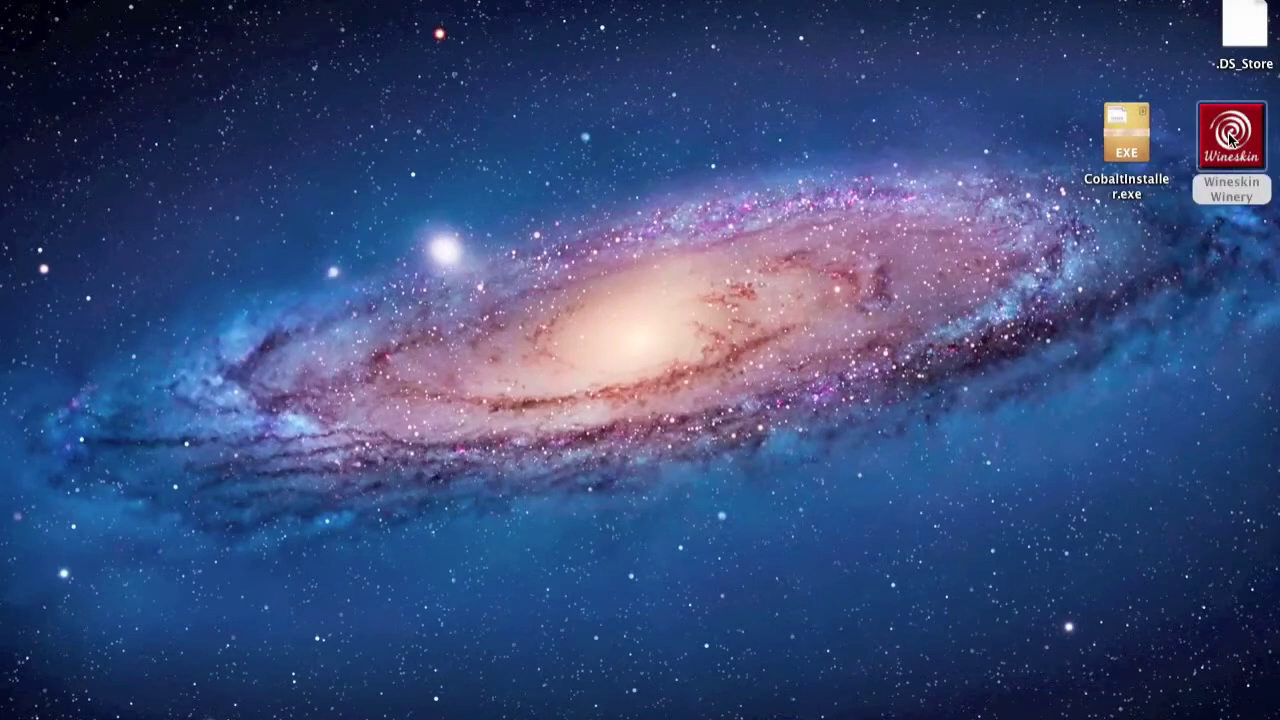
{"action": "double_click", "coordinate": [1231, 139]}
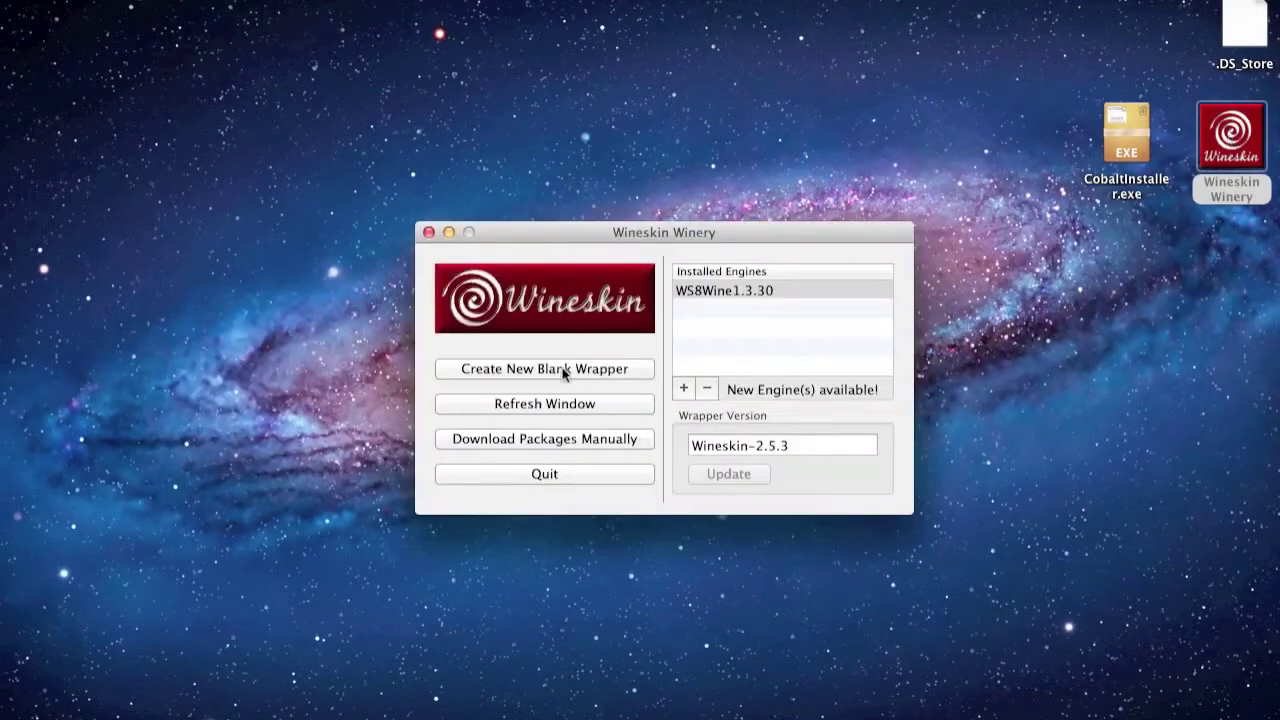
{"action": "left_click", "coordinate": [563, 370]}
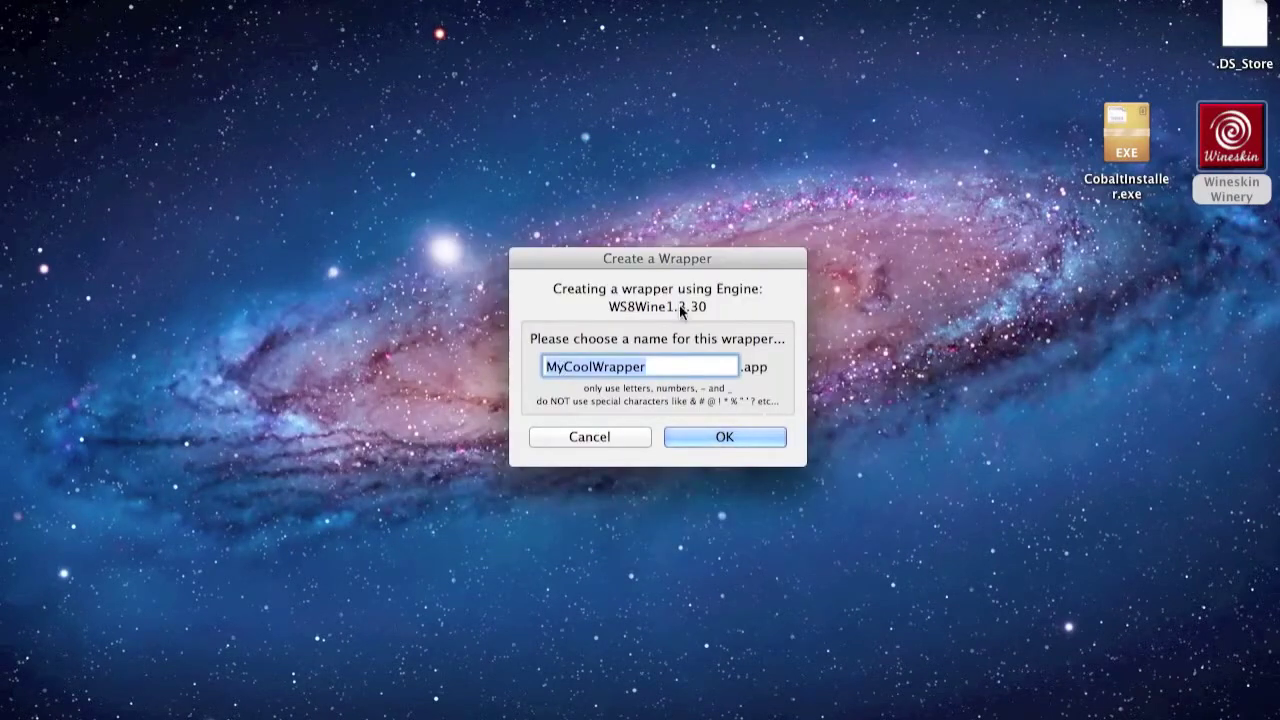
{"action": "key", "text": "BackSpace"}
{"action": "type", "text": "cobalt"}
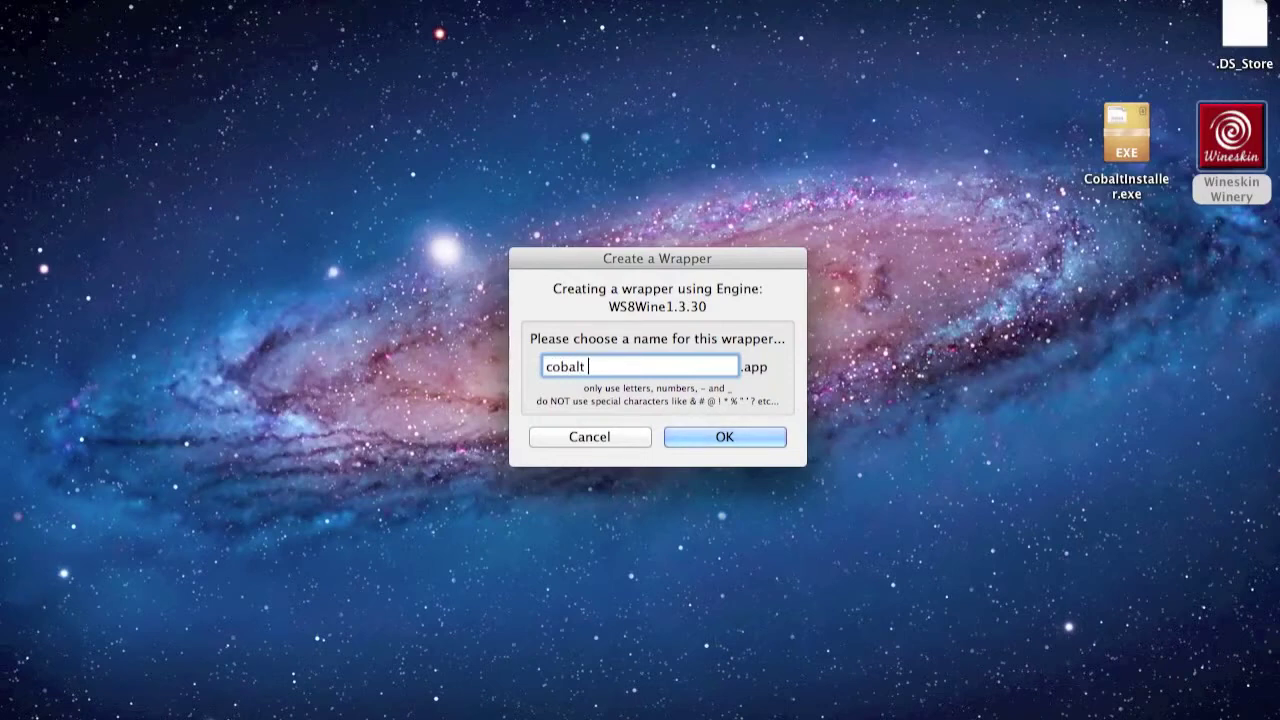
- Create the cobalt wrapper on engine WS8Wine1.3.30, installing the Wine Gecko package when prompted
{"action": "left_click", "coordinate": [677, 437]}
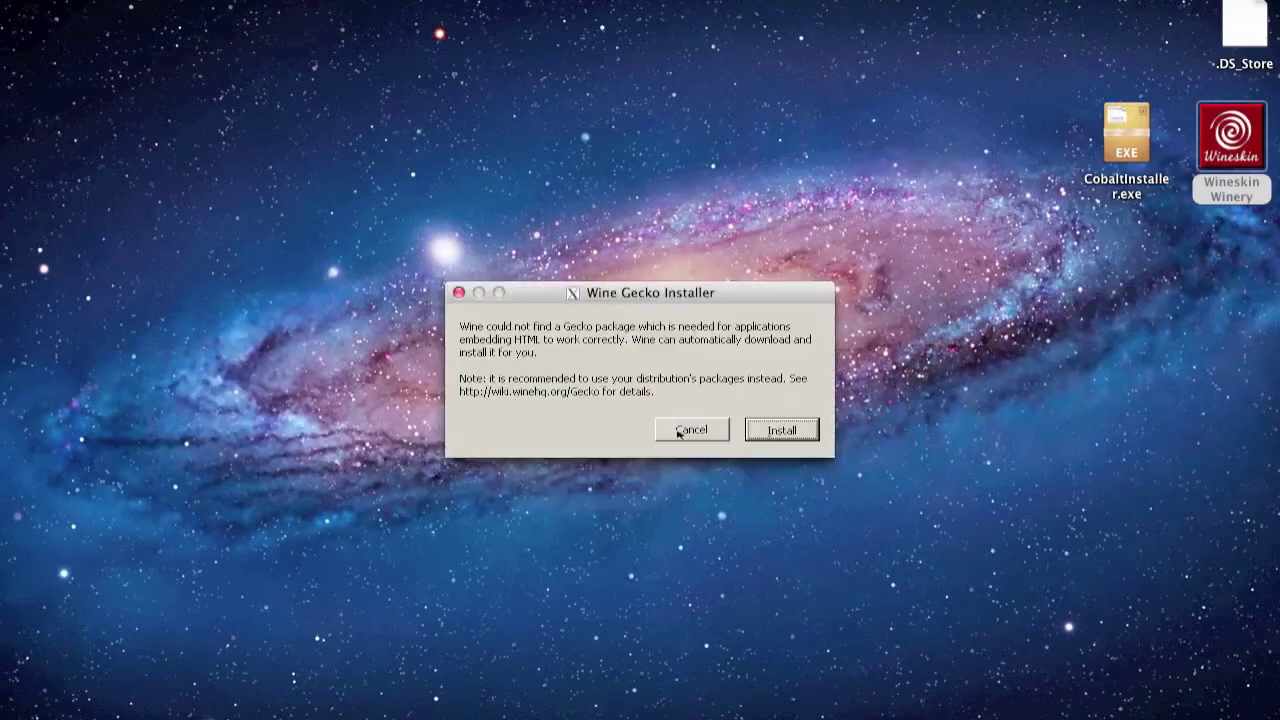
{"action": "left_click", "coordinate": [755, 438]}
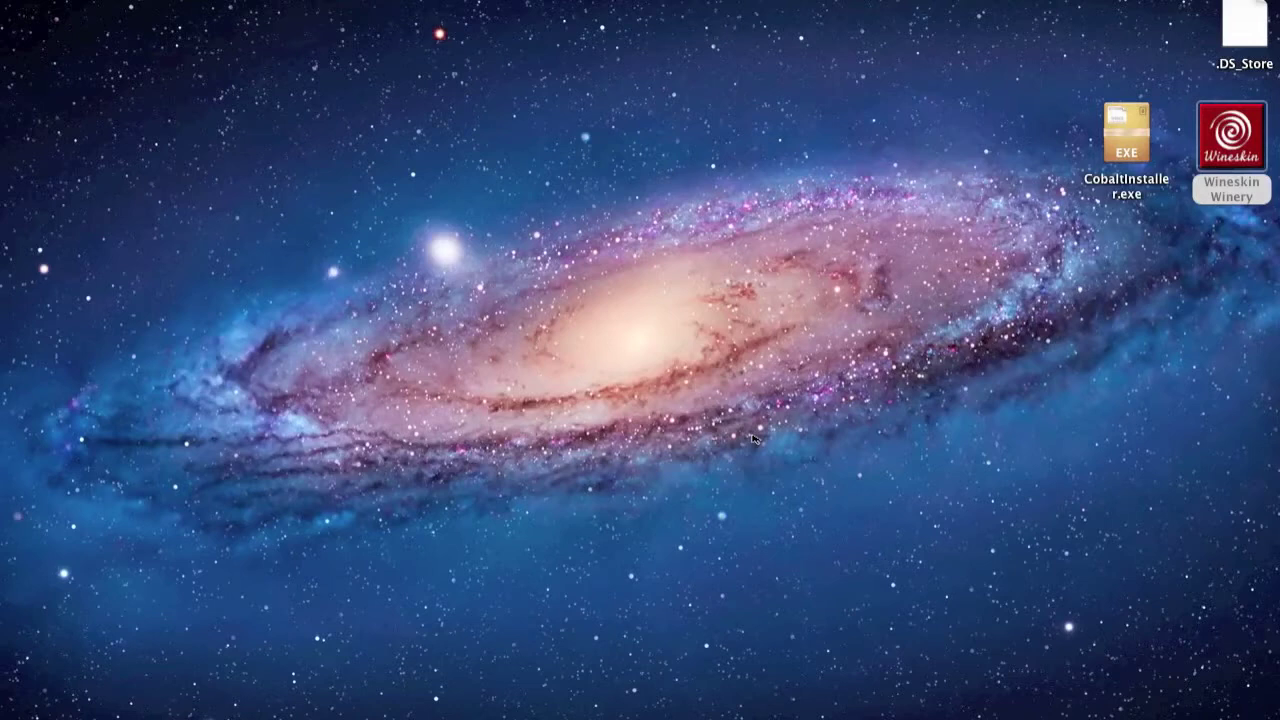
{"action": "mouse_move", "coordinate": [837, 712]}
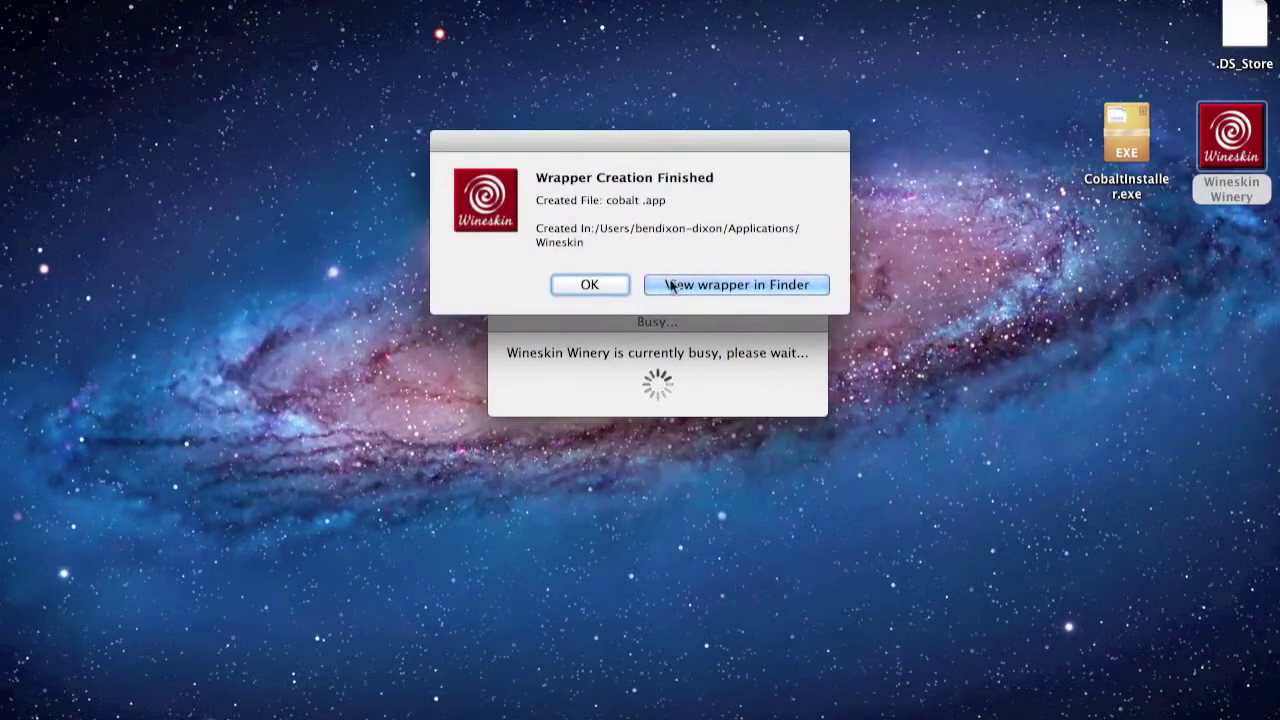
- Show cobalt.app in the Wineskin folder in Finder, then launch and quit its Wineskin window
{"action": "left_click", "coordinate": [726, 285]}
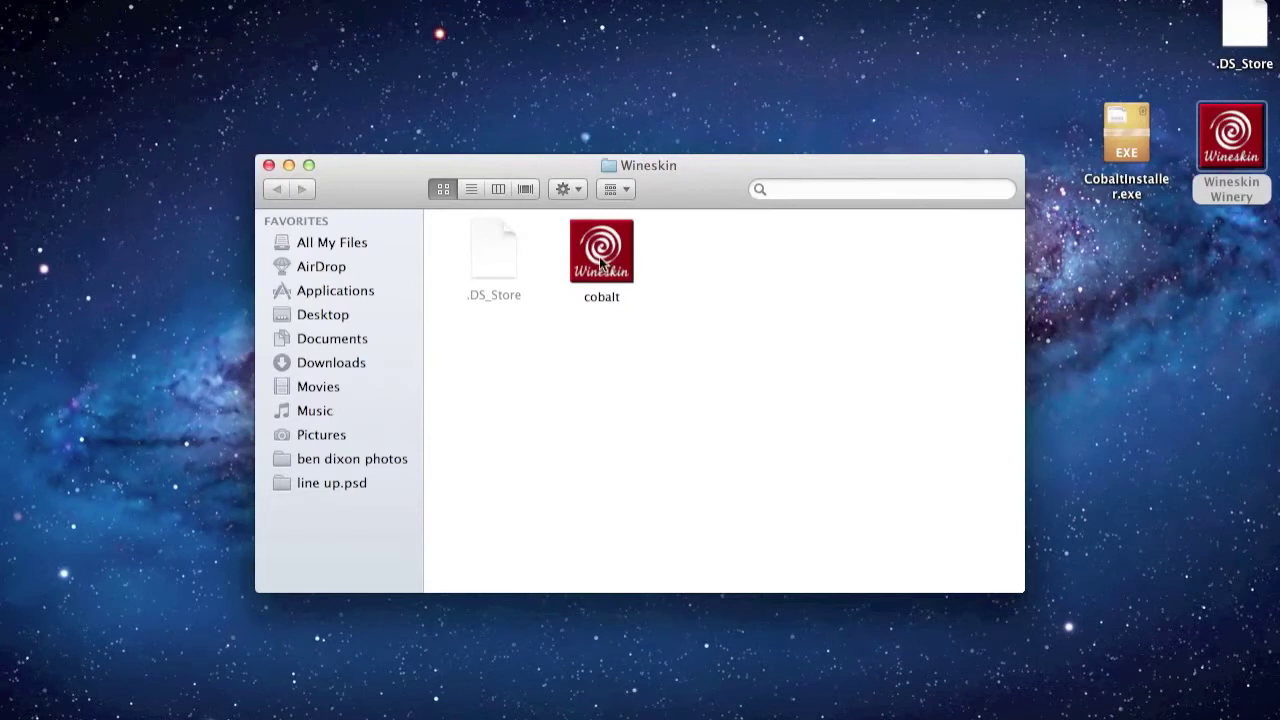
{"action": "double_click", "coordinate": [599, 256]}
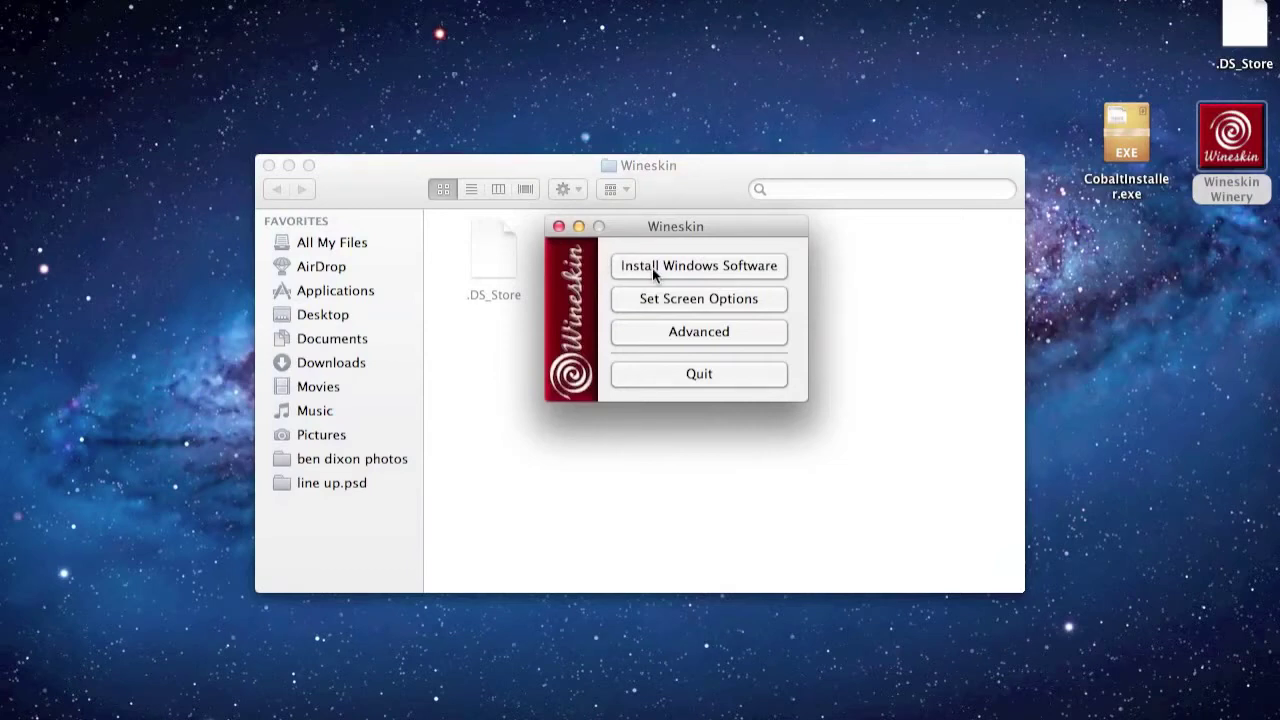
{"action": "mouse_move", "coordinate": [775, 710]}
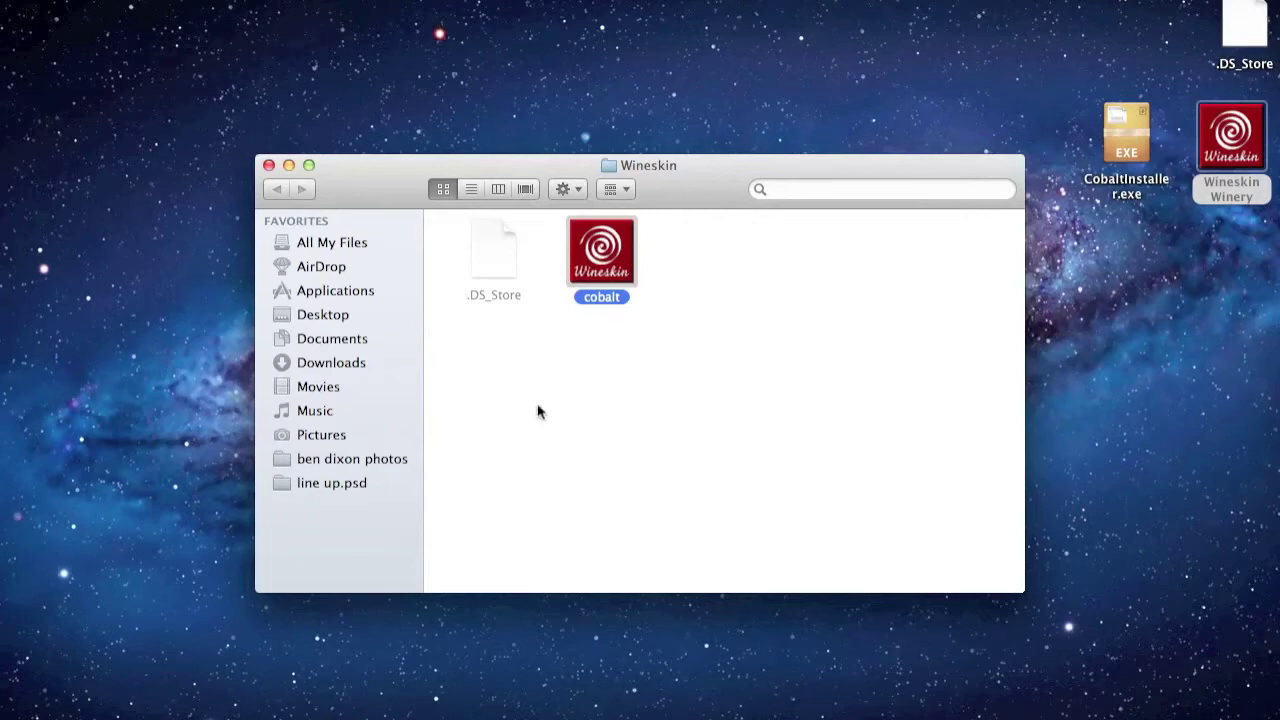
- Go to playcobalt.com in Safari and download the Cobalt Windows client installer
{"action": "left_click", "coordinate": [421, 710]}
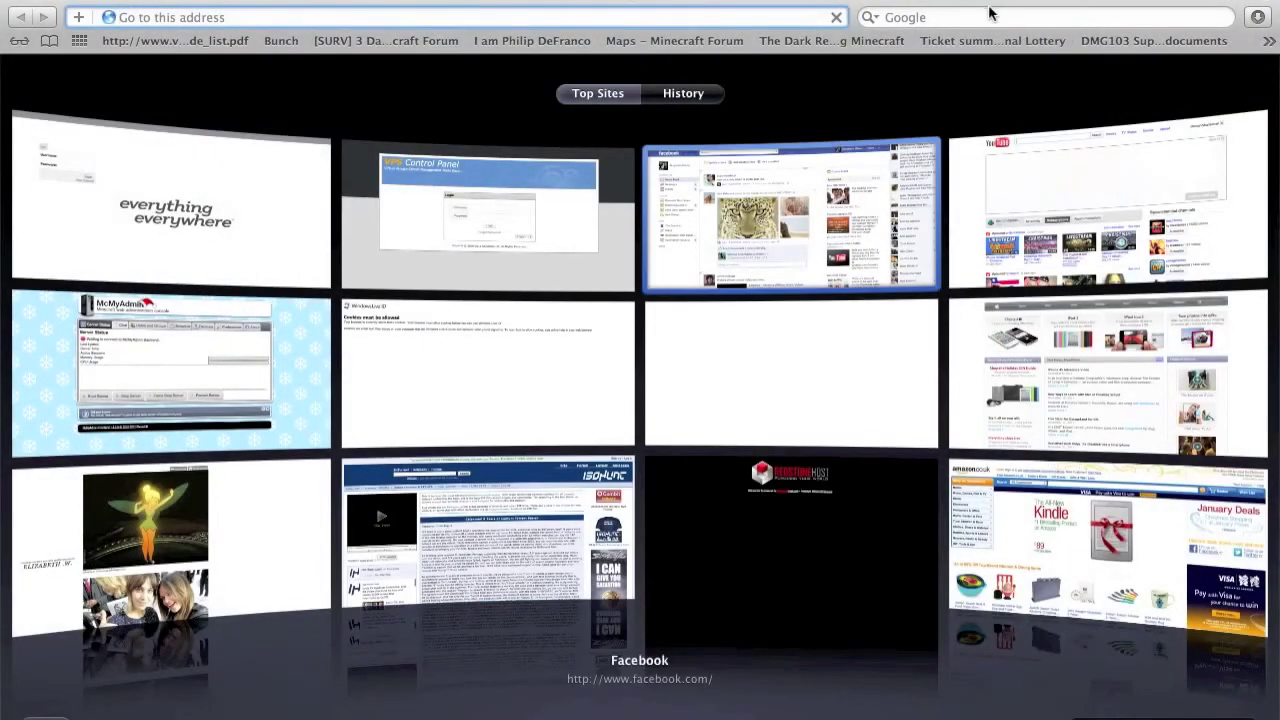
{"action": "left_click", "coordinate": [990, 14]}
{"action": "type", "text": "play"}
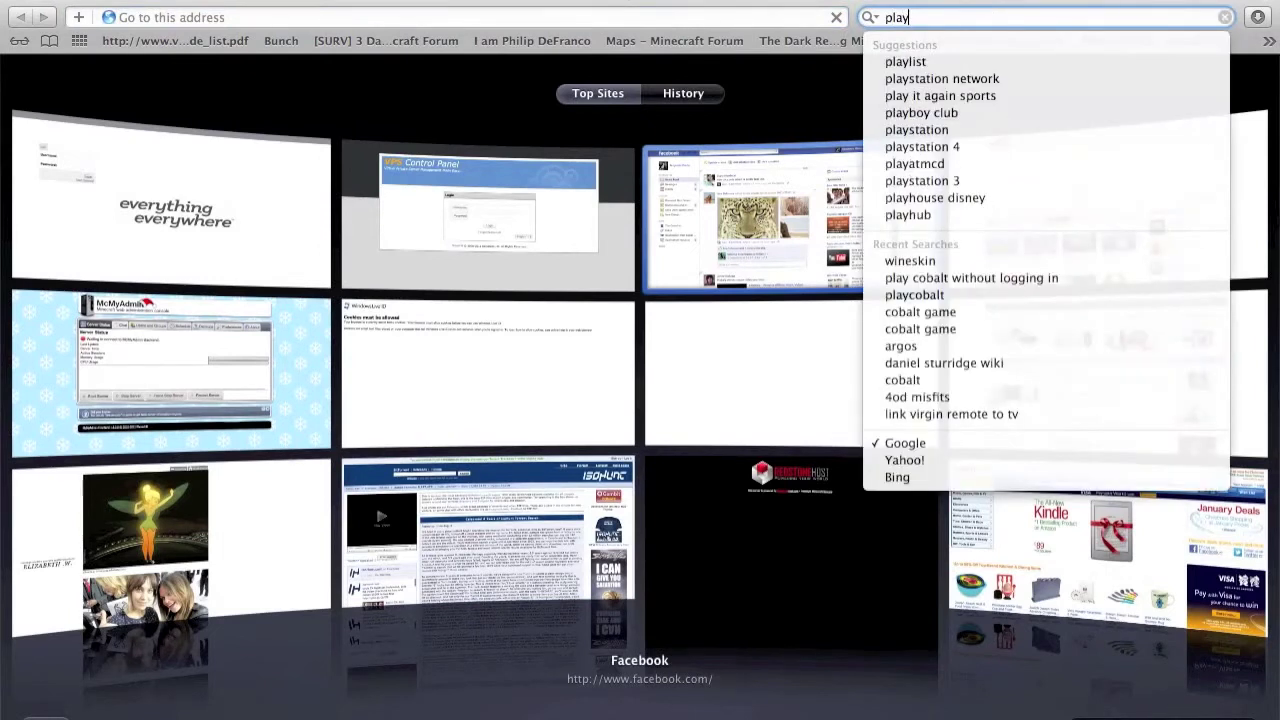
{"action": "type", "text": "cobalt"}
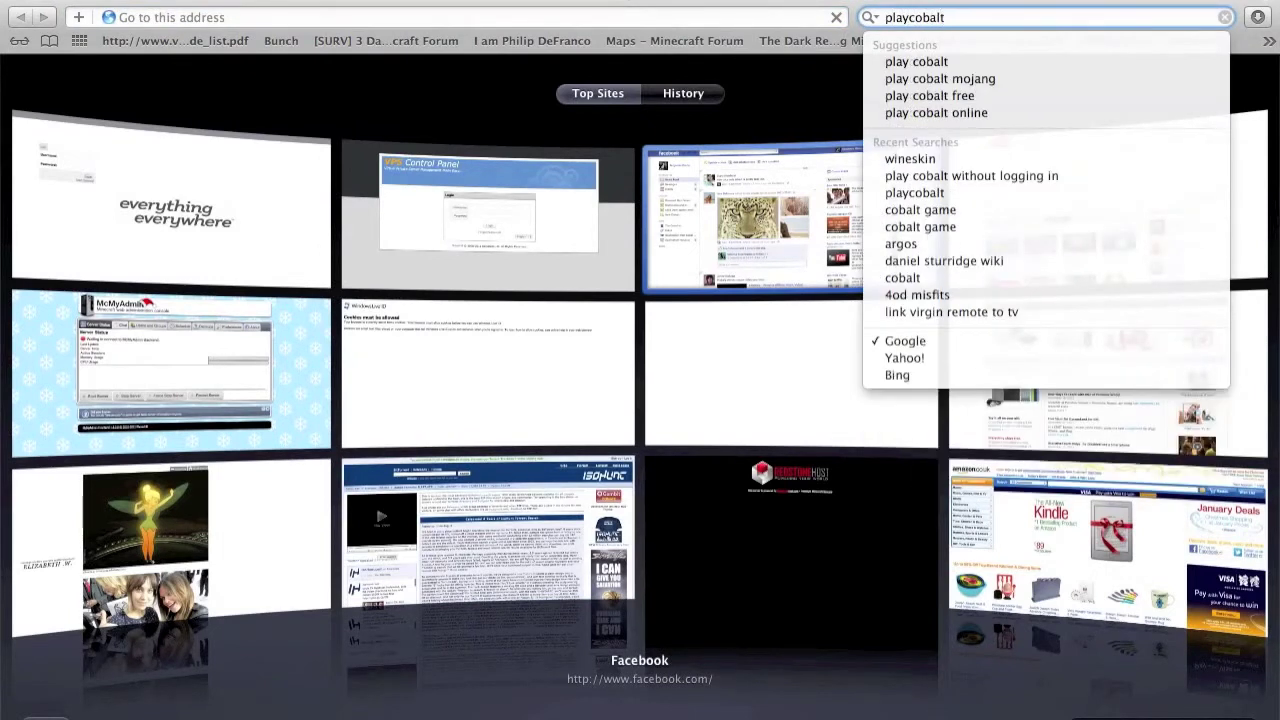
{"action": "type", "text": ".com"}
{"action": "key", "text": "Return"}
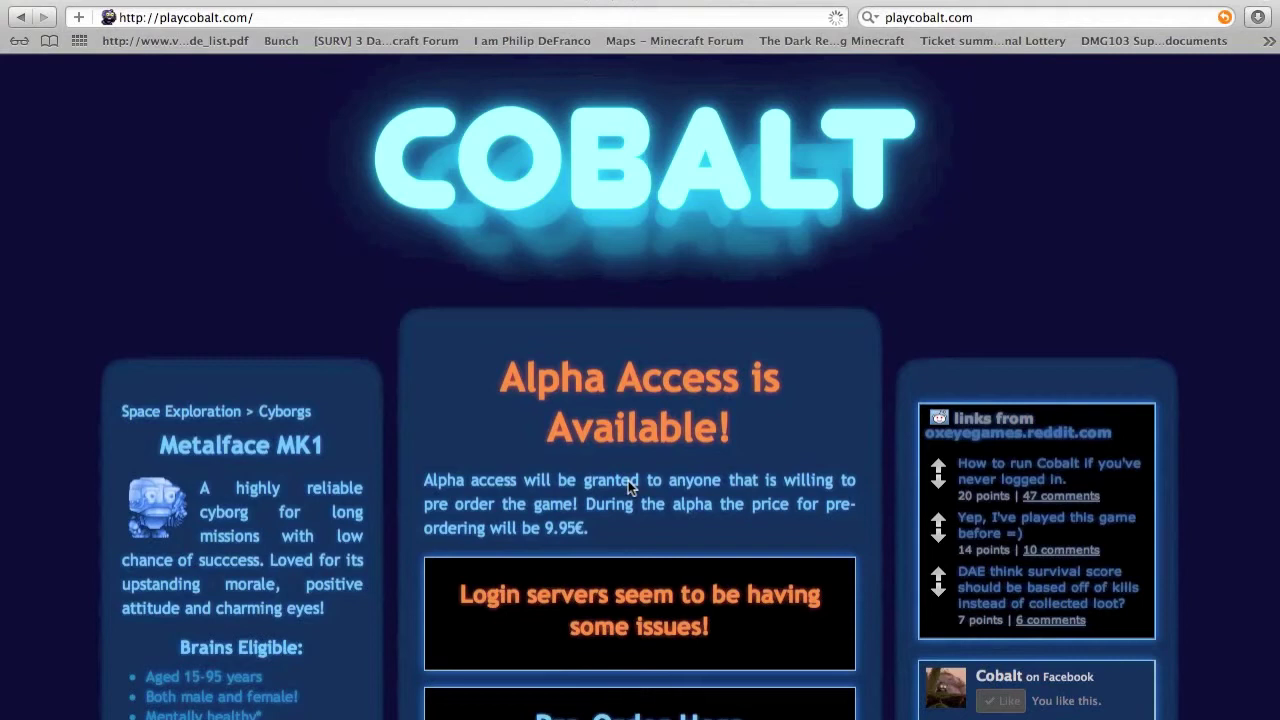
{"action": "scroll", "coordinate": [628, 480], "scroll_direction": "down", "scroll_amount": 10}
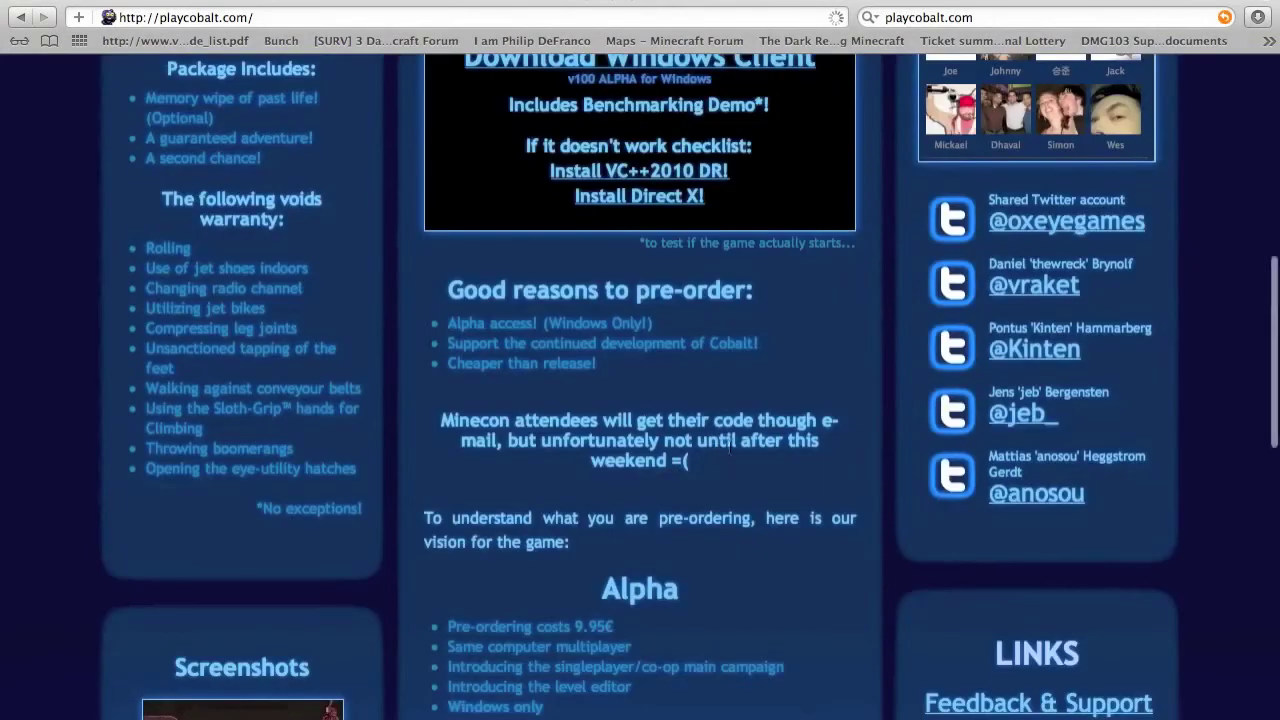
{"action": "scroll", "coordinate": [777, 403], "scroll_direction": "up", "scroll_amount": 3}
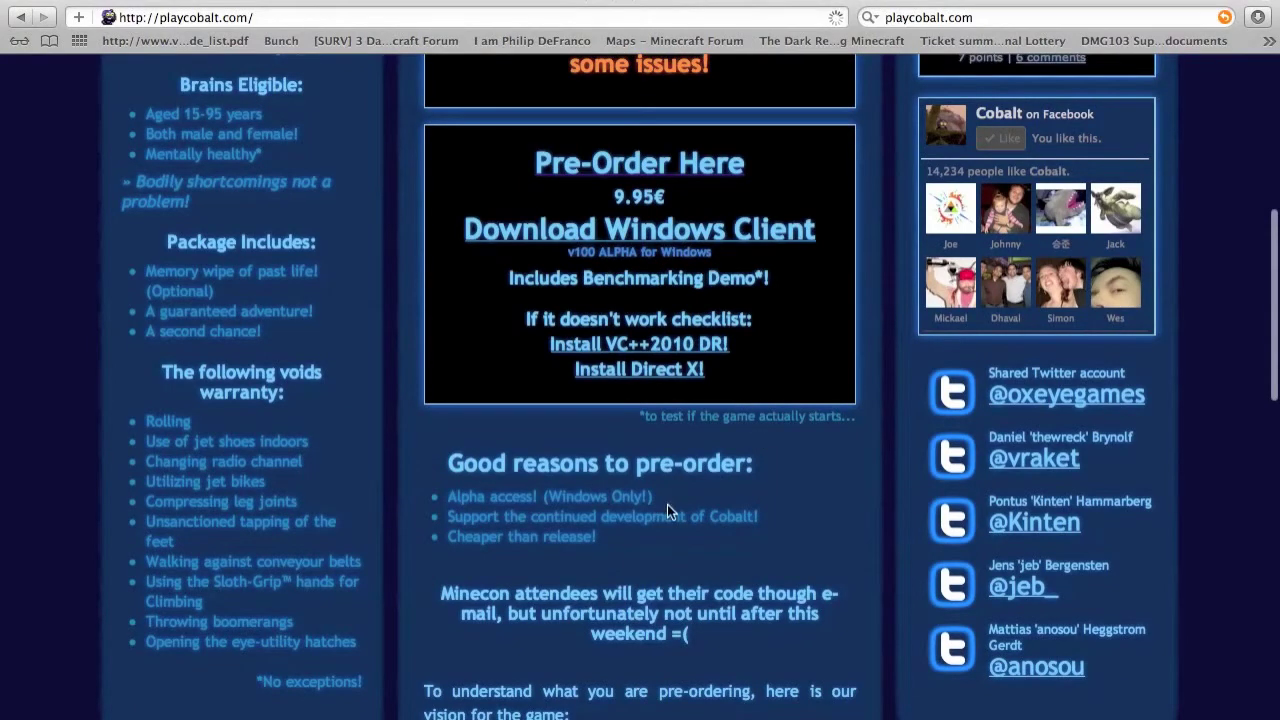
{"action": "scroll", "coordinate": [810, 460], "scroll_direction": "up", "scroll_amount": 7}
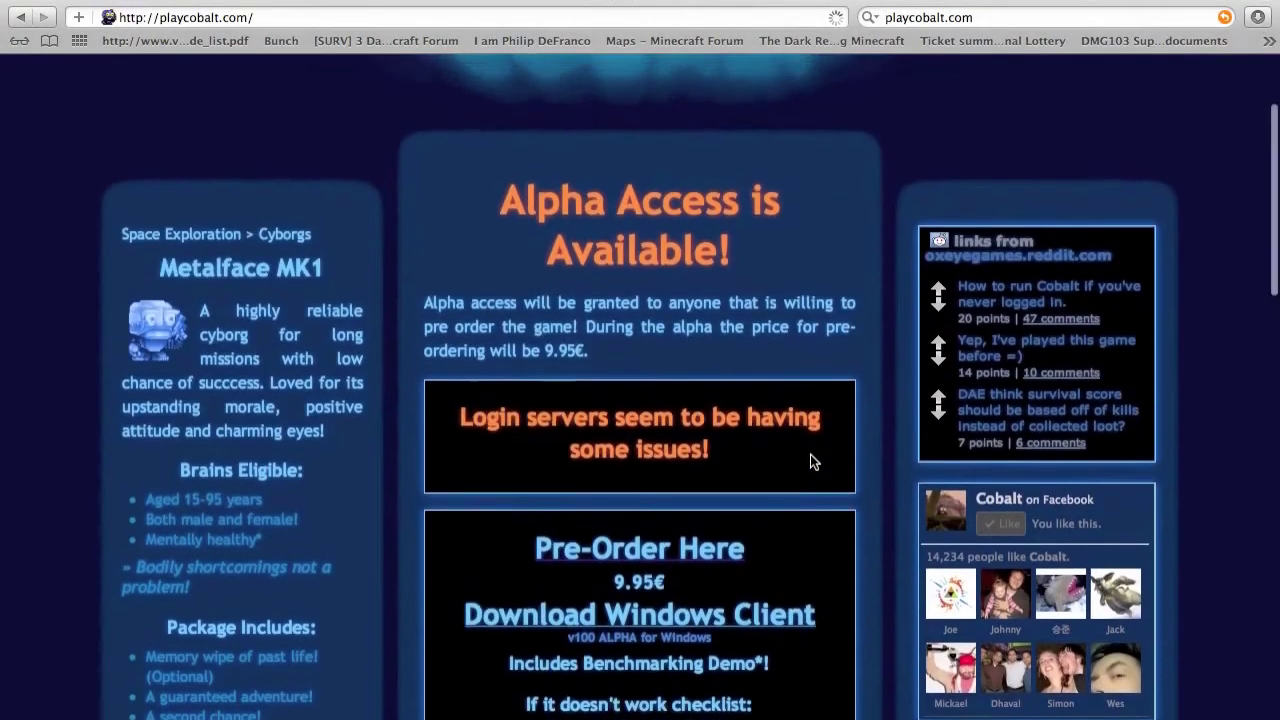
{"action": "scroll", "coordinate": [810, 461], "scroll_direction": "down", "scroll_amount": 2}
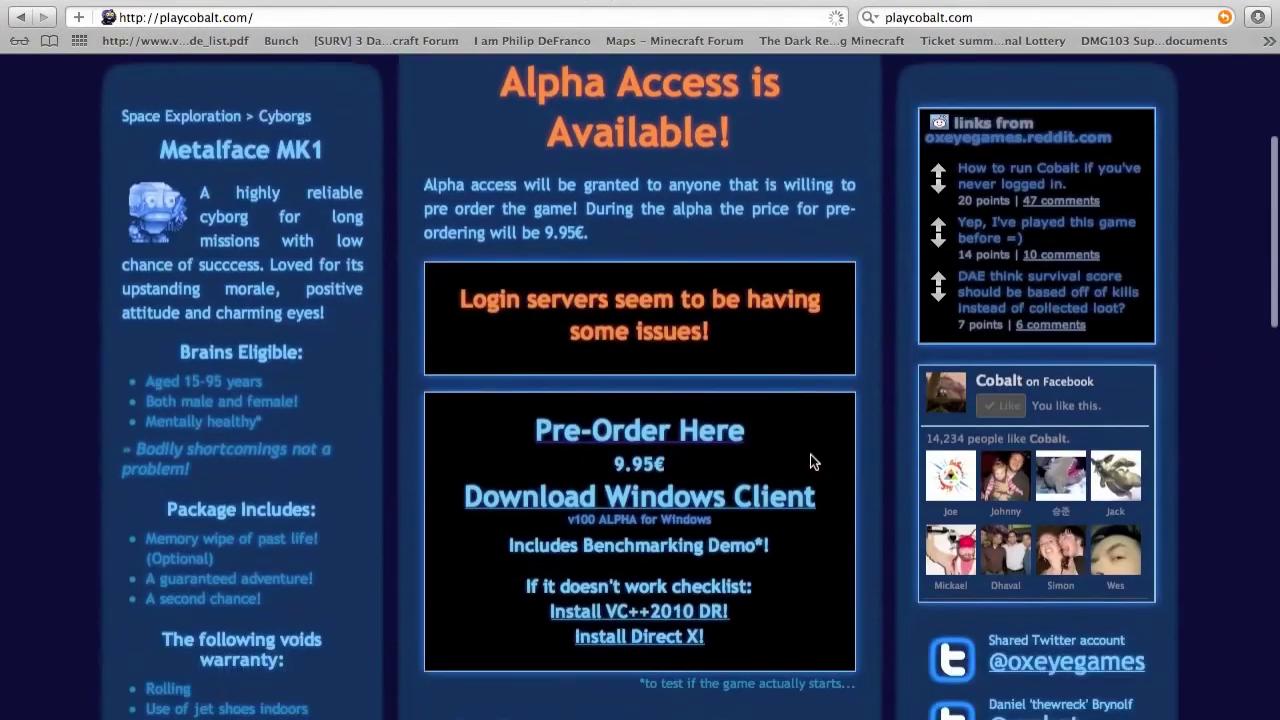
{"action": "left_click", "coordinate": [650, 497]}
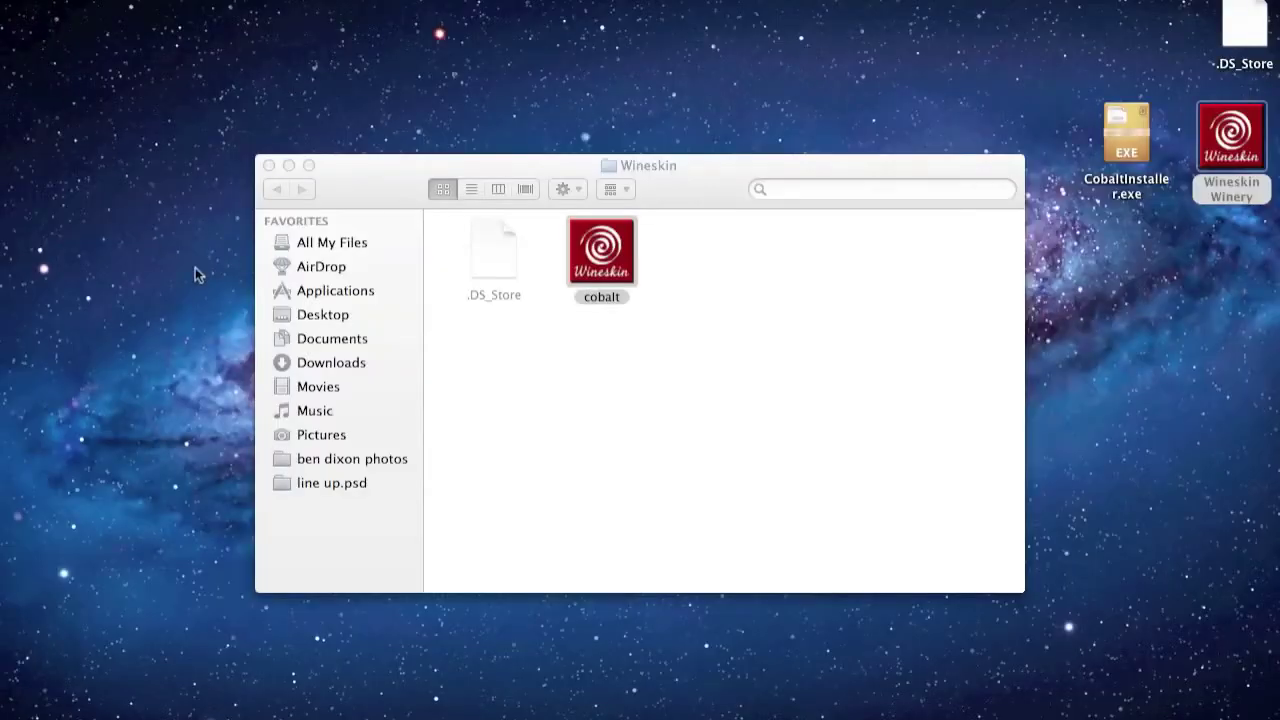
- Launch the cobalt wrapper, closing and relaunching its Wineskin window
{"action": "double_click", "coordinate": [577, 266]}
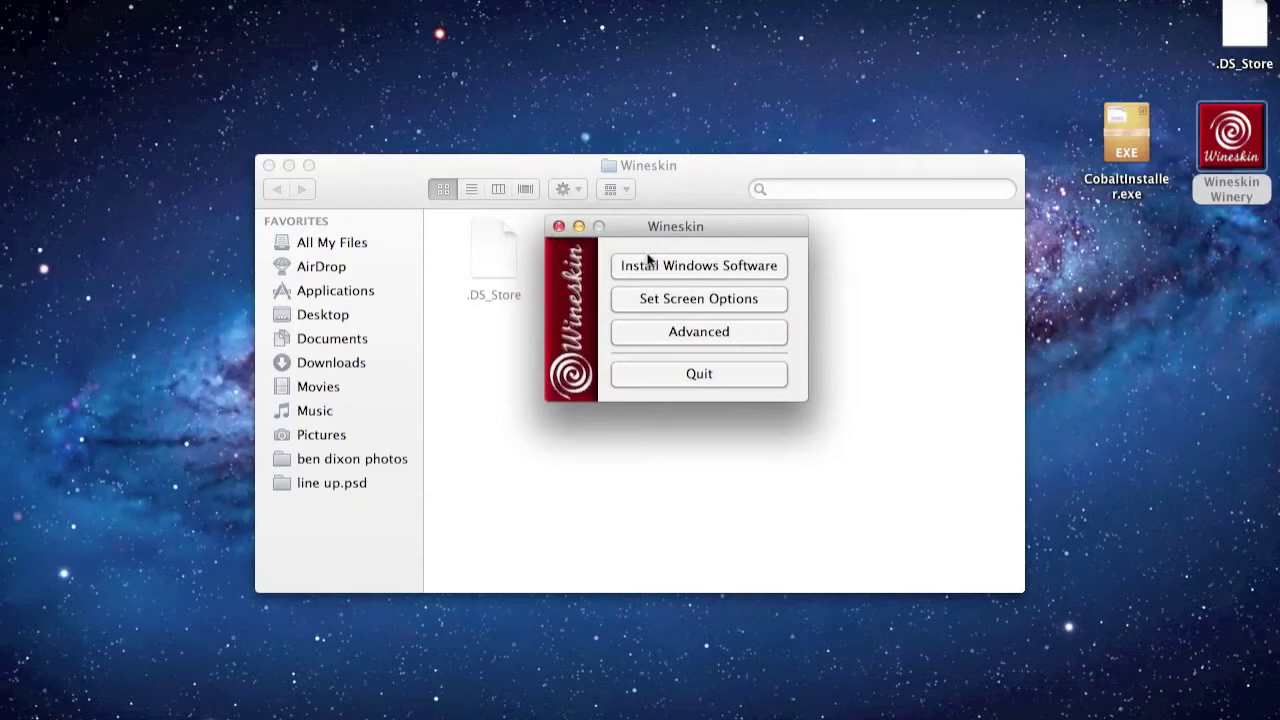
{"action": "left_click", "coordinate": [559, 226]}
{"action": "left_click", "coordinate": [595, 256]}
{"action": "double_click", "coordinate": [595, 256]}
- Install Windows software into the wrapper using Desktop/CobaltInstaller.exe
{"action": "left_click", "coordinate": [645, 264]}
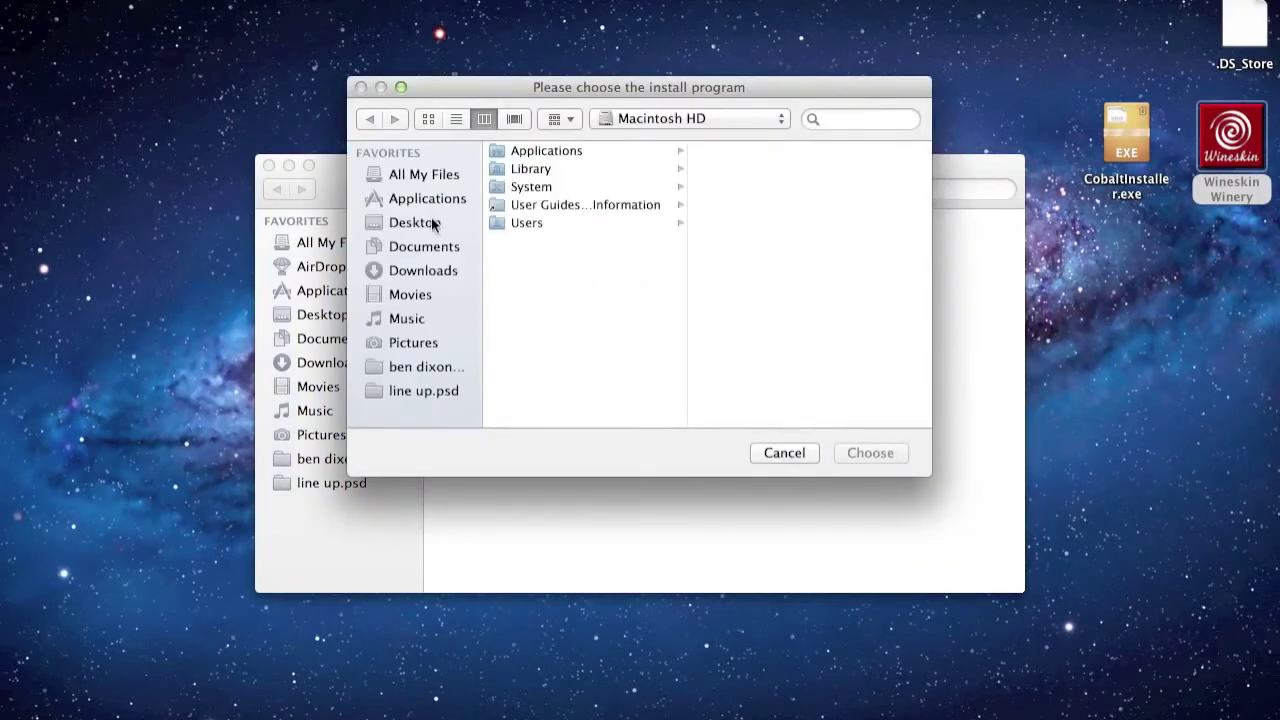
{"action": "left_click", "coordinate": [430, 222]}
{"action": "left_click", "coordinate": [562, 177]}
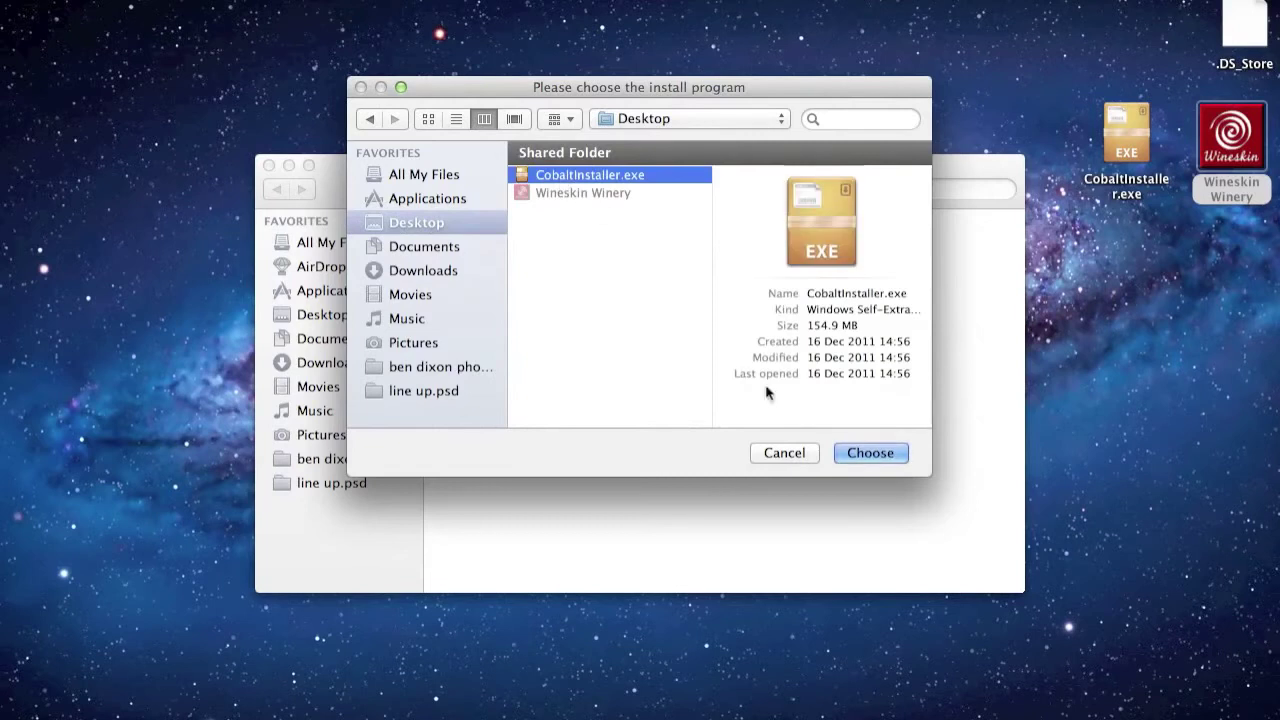
{"action": "left_click", "coordinate": [900, 454]}
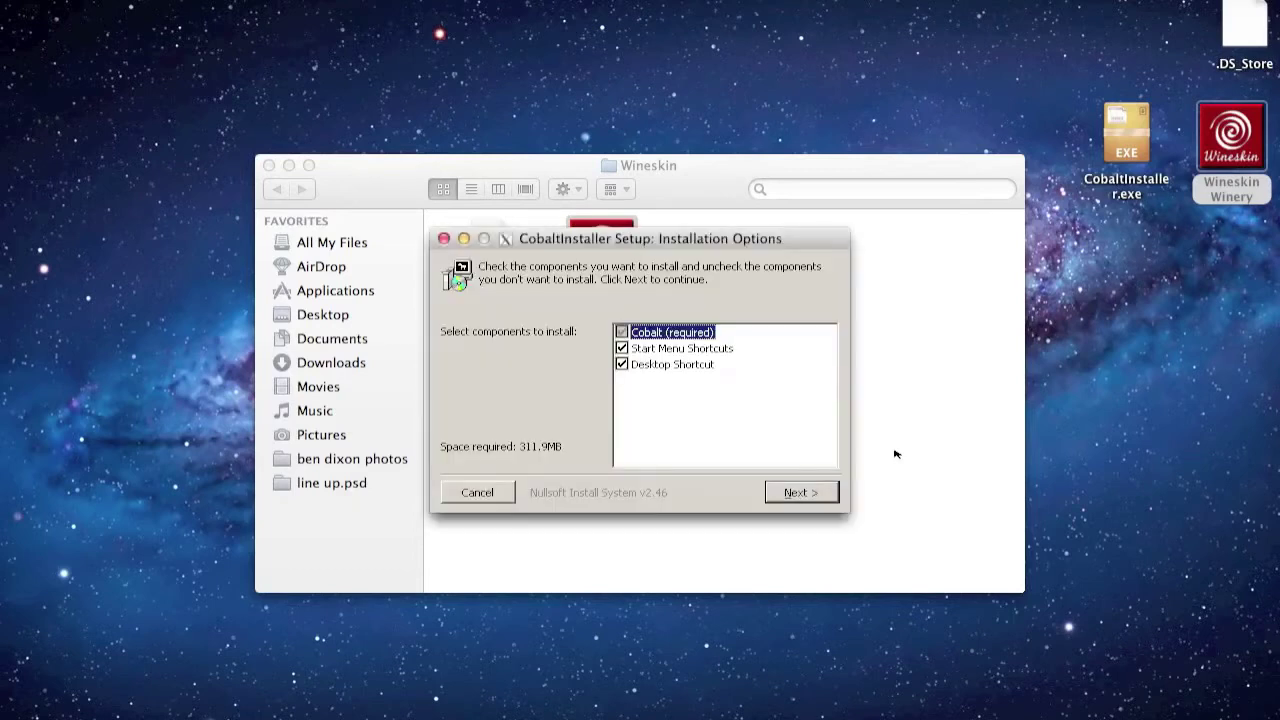
- Install Cobalt into C:\Games\Cobalt without desktop or Start Menu shortcuts
{"action": "left_click", "coordinate": [648, 366]}
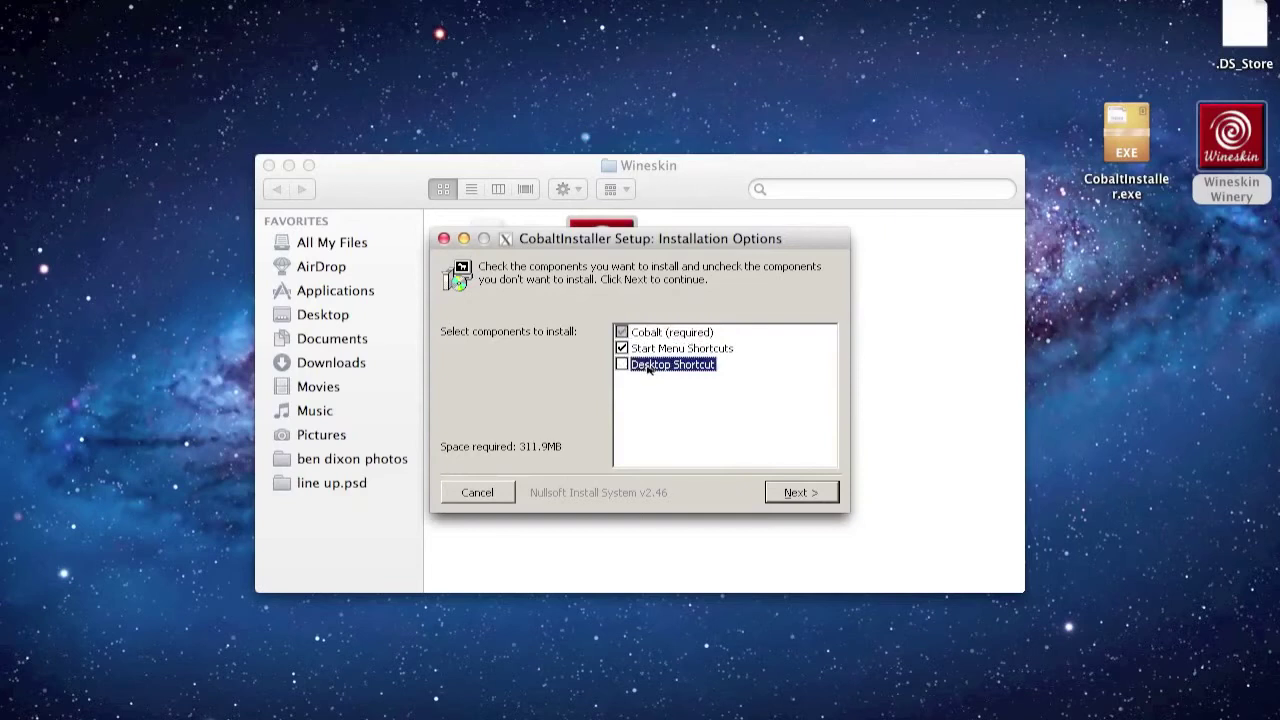
{"action": "left_click", "coordinate": [638, 350]}
{"action": "left_click", "coordinate": [800, 492]}
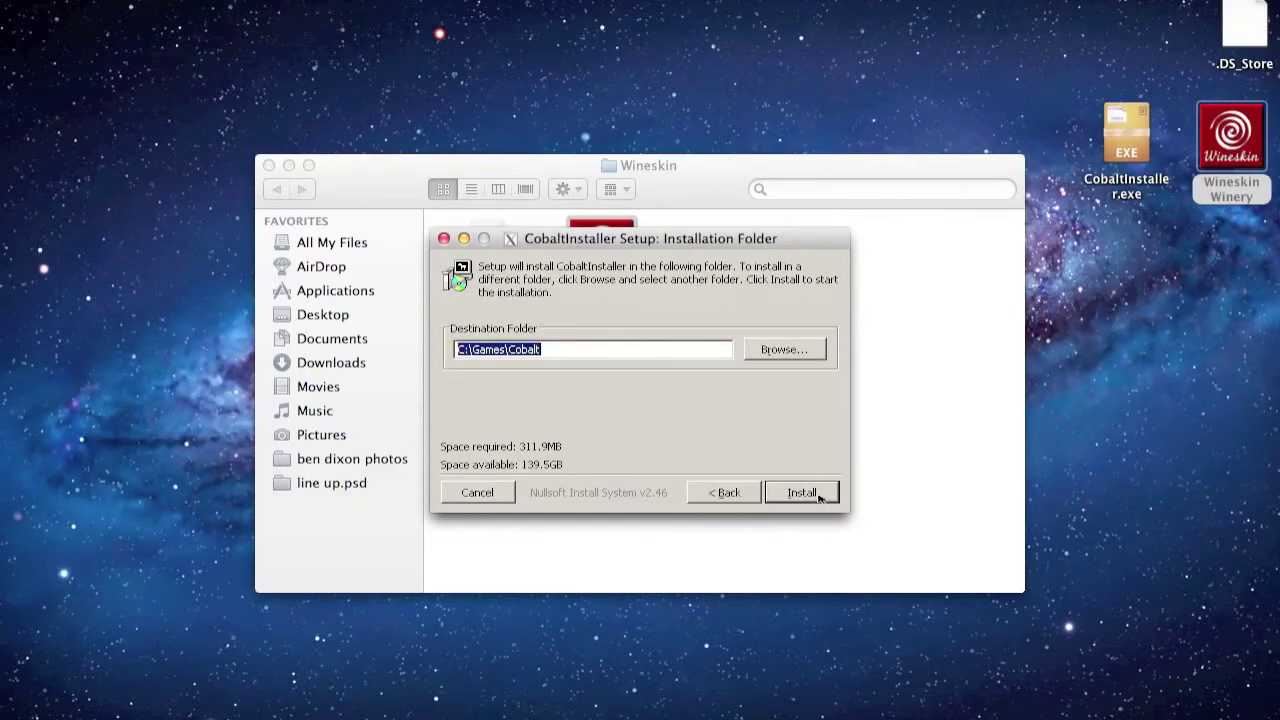
{"action": "left_click", "coordinate": [805, 493]}
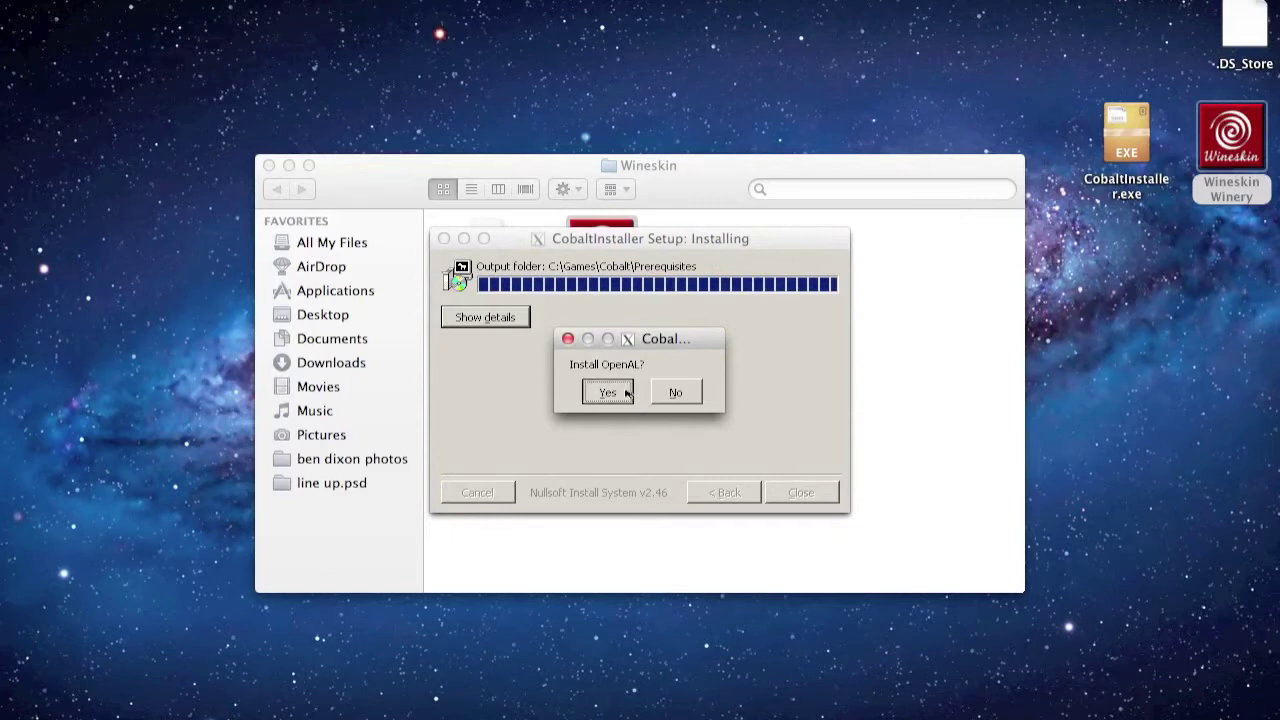
- Install the OpenAL and Microsoft Visual C++ 2010 prerequisites, accepting both licenses
{"action": "left_click", "coordinate": [625, 392]}
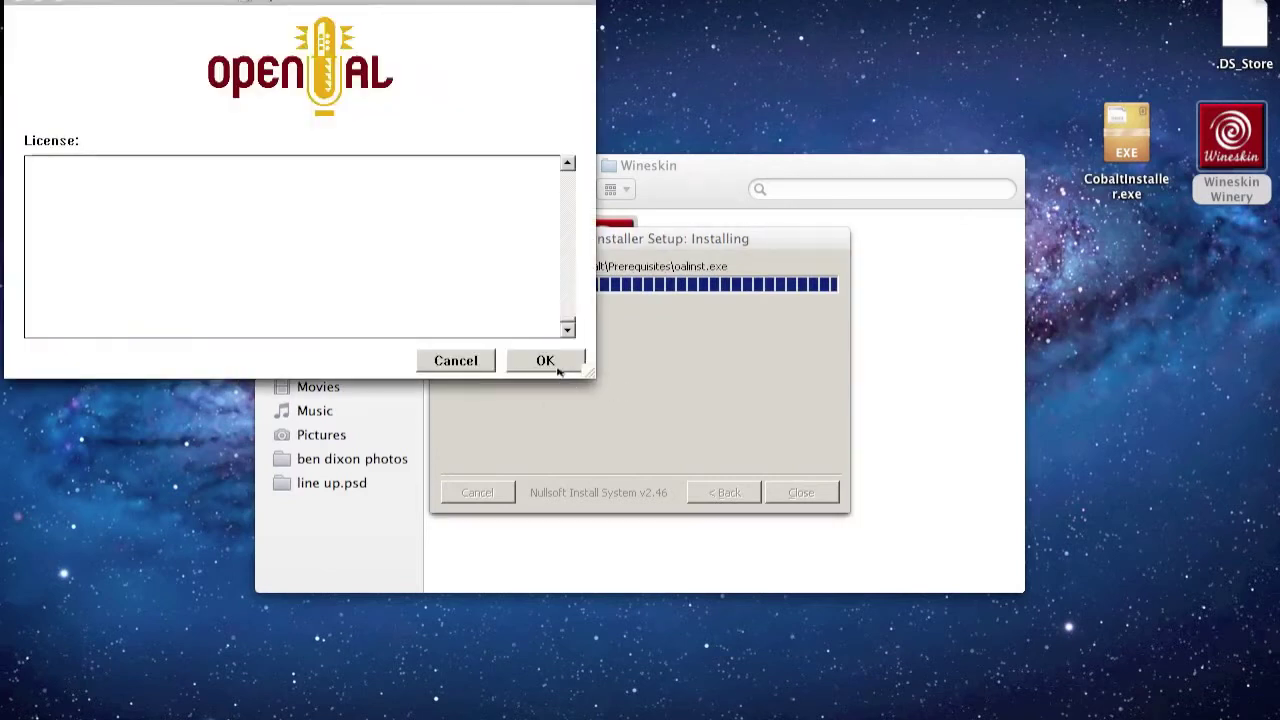
{"action": "left_click", "coordinate": [545, 360]}
{"action": "left_click", "coordinate": [625, 392]}
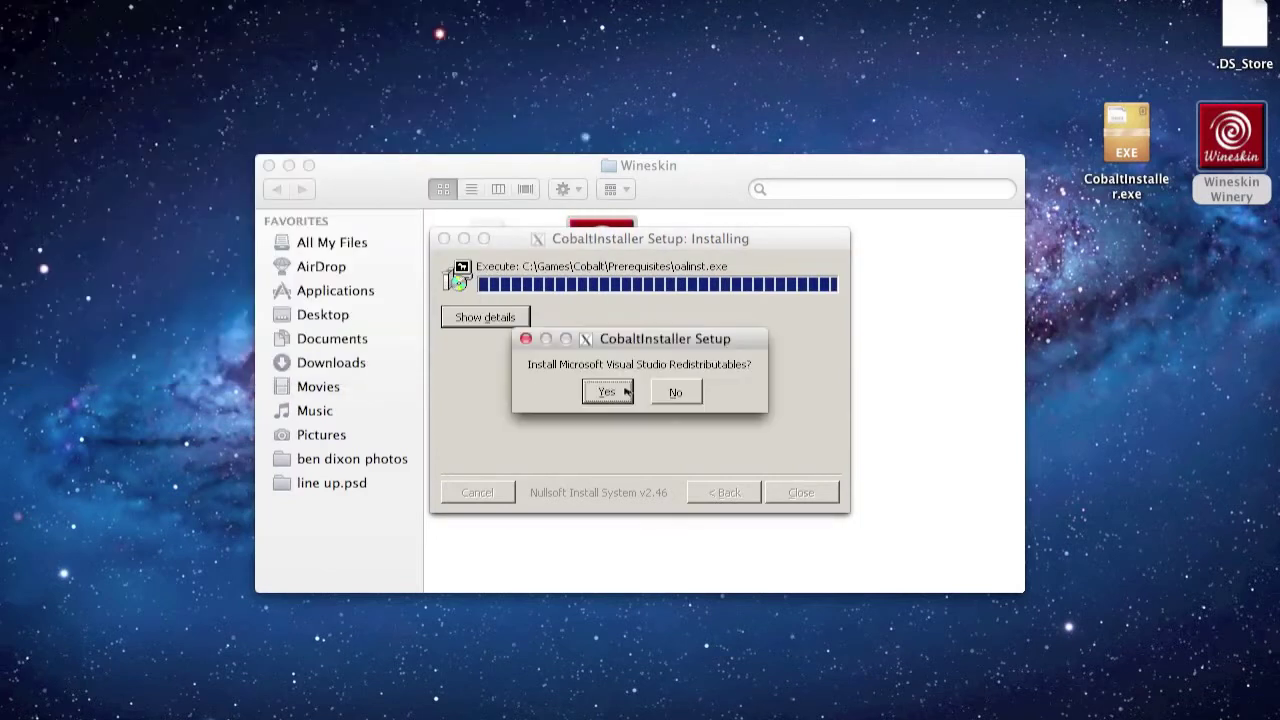
{"action": "left_click", "coordinate": [625, 392]}
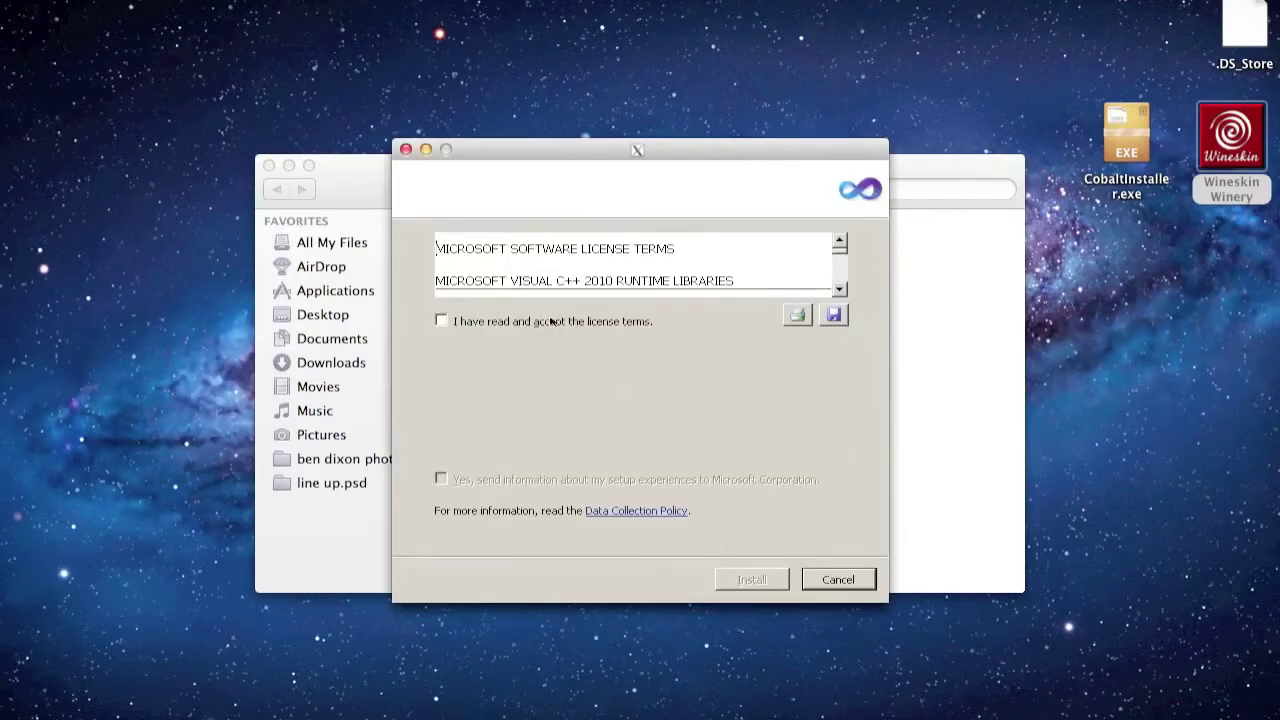
{"action": "left_click", "coordinate": [551, 321]}
{"action": "left_click", "coordinate": [757, 580]}
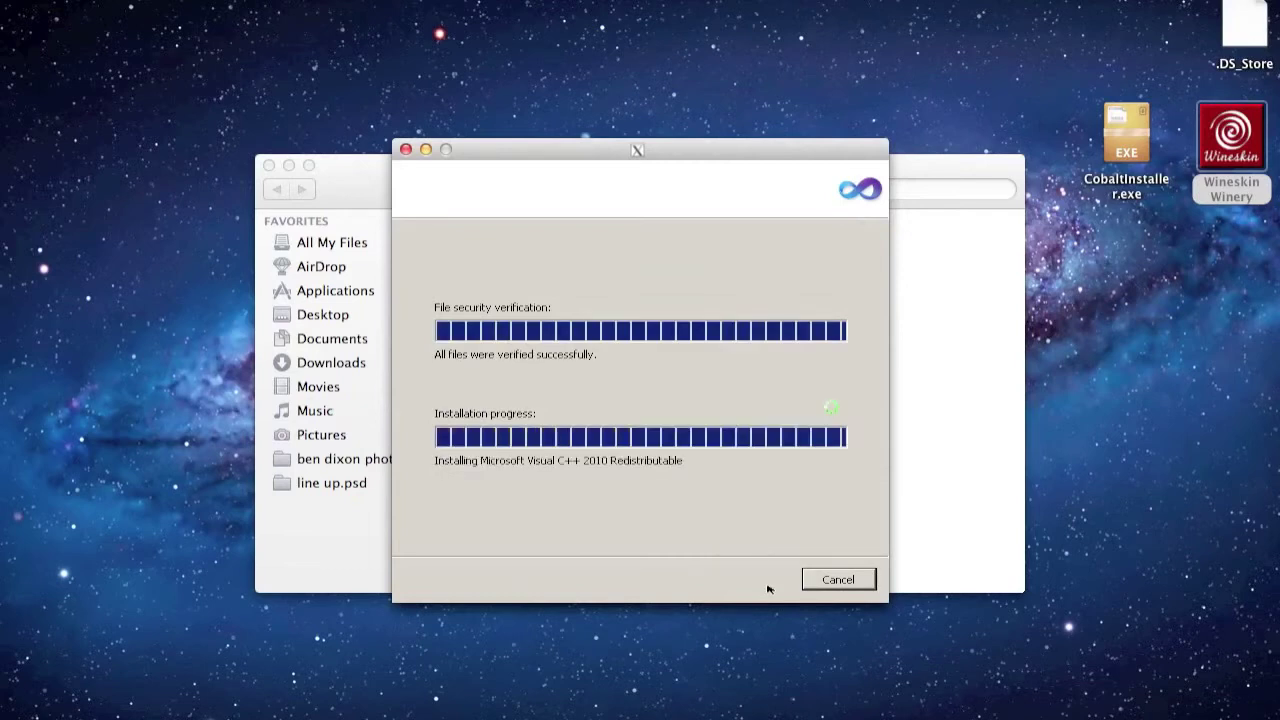
{"action": "left_click", "coordinate": [834, 583]}
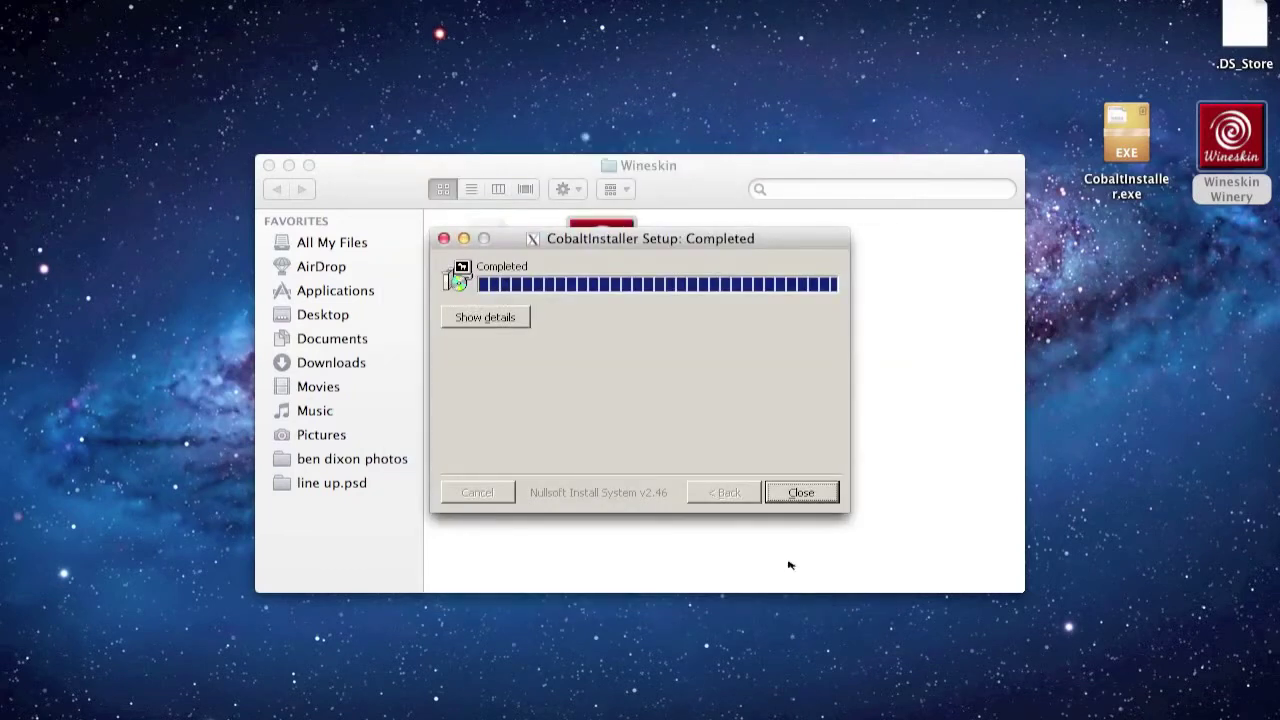
- Close the finished installer, set Cobalt.exe as the wrapper's executable, and close Wineskin settings
{"action": "left_click", "coordinate": [790, 491]}
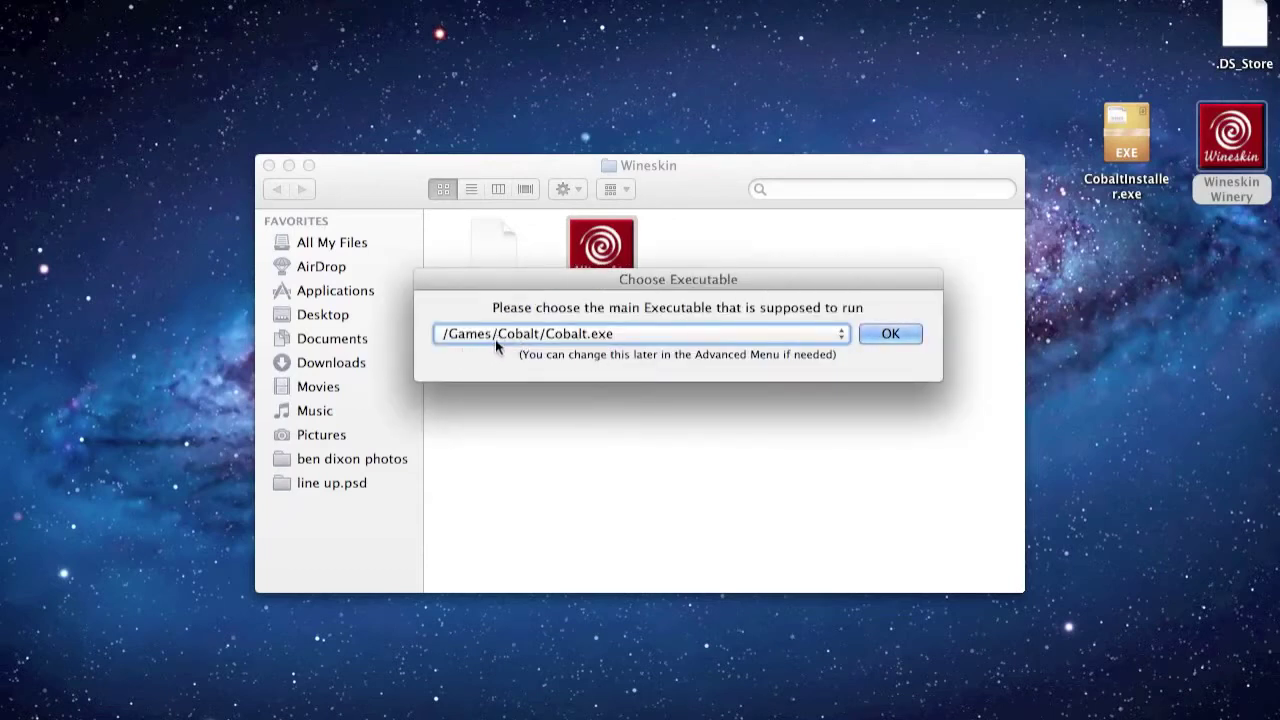
{"action": "left_click", "coordinate": [880, 335]}
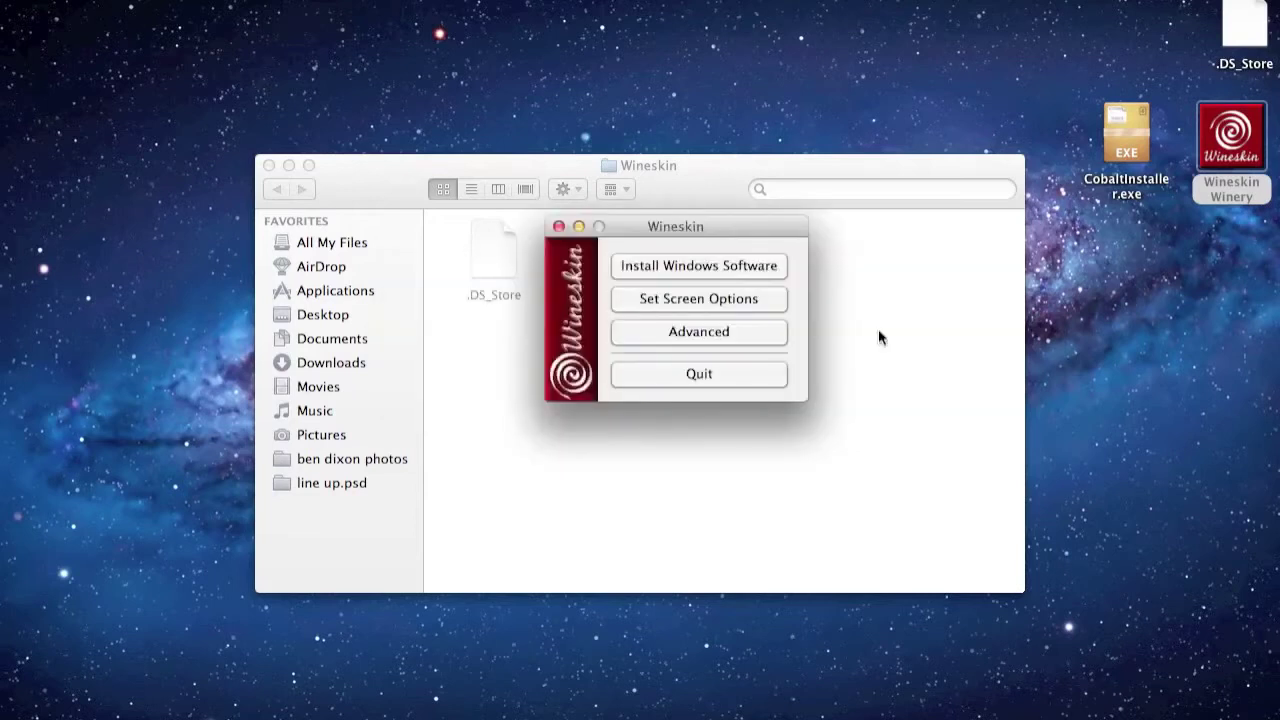
{"action": "left_click", "coordinate": [557, 228]}
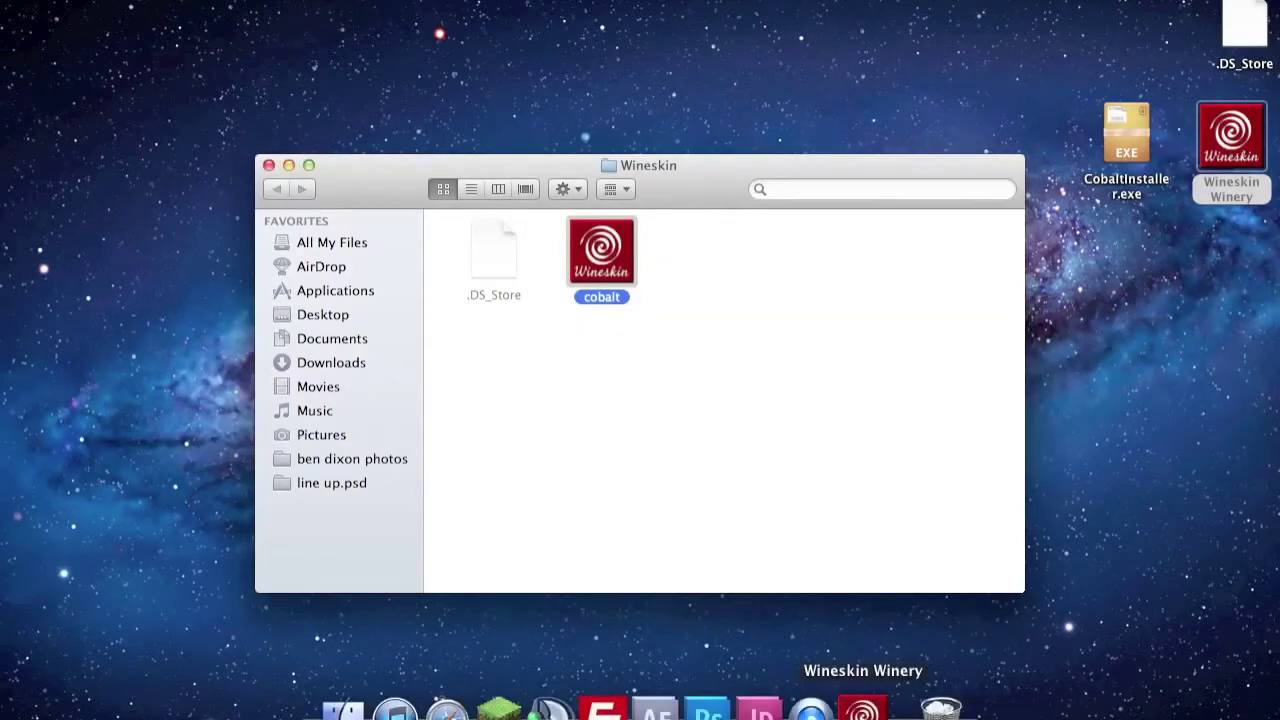
- Launch the cobalt app, sign in to the game account, and start the game
{"action": "double_click", "coordinate": [601, 252]}
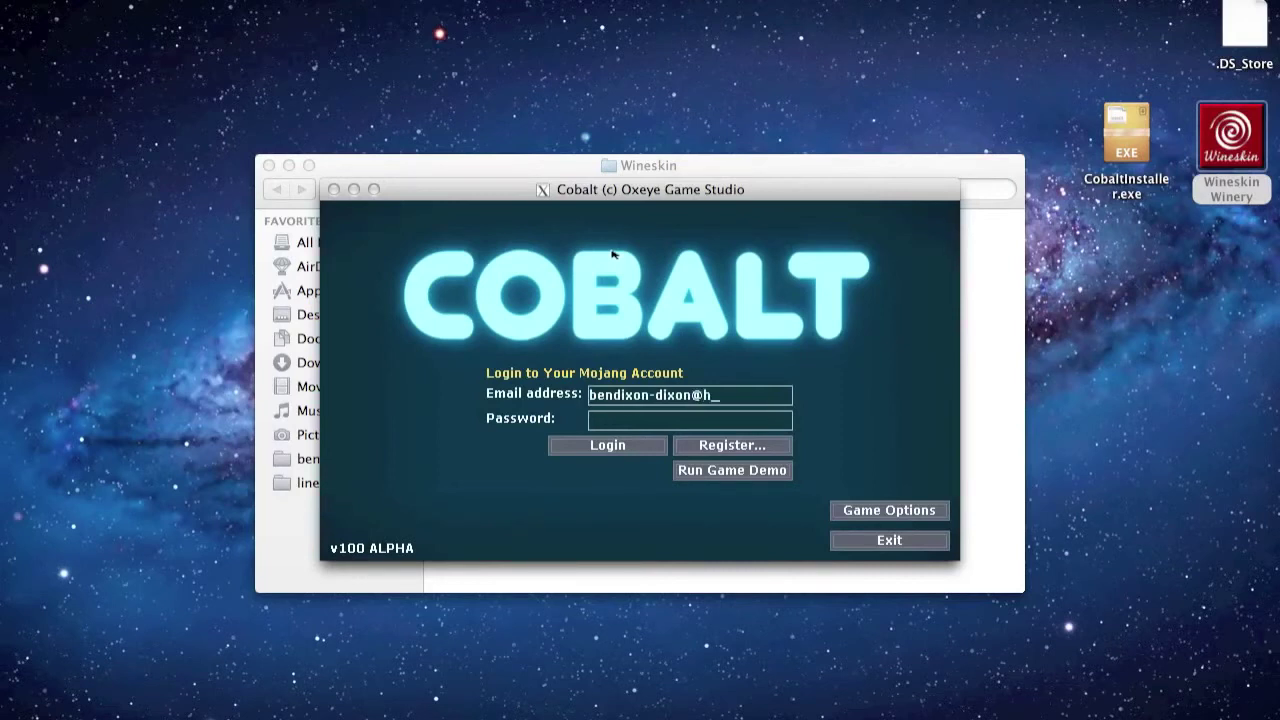
{"action": "type", "text": "co.y"}
{"action": "type", "text": "k"}
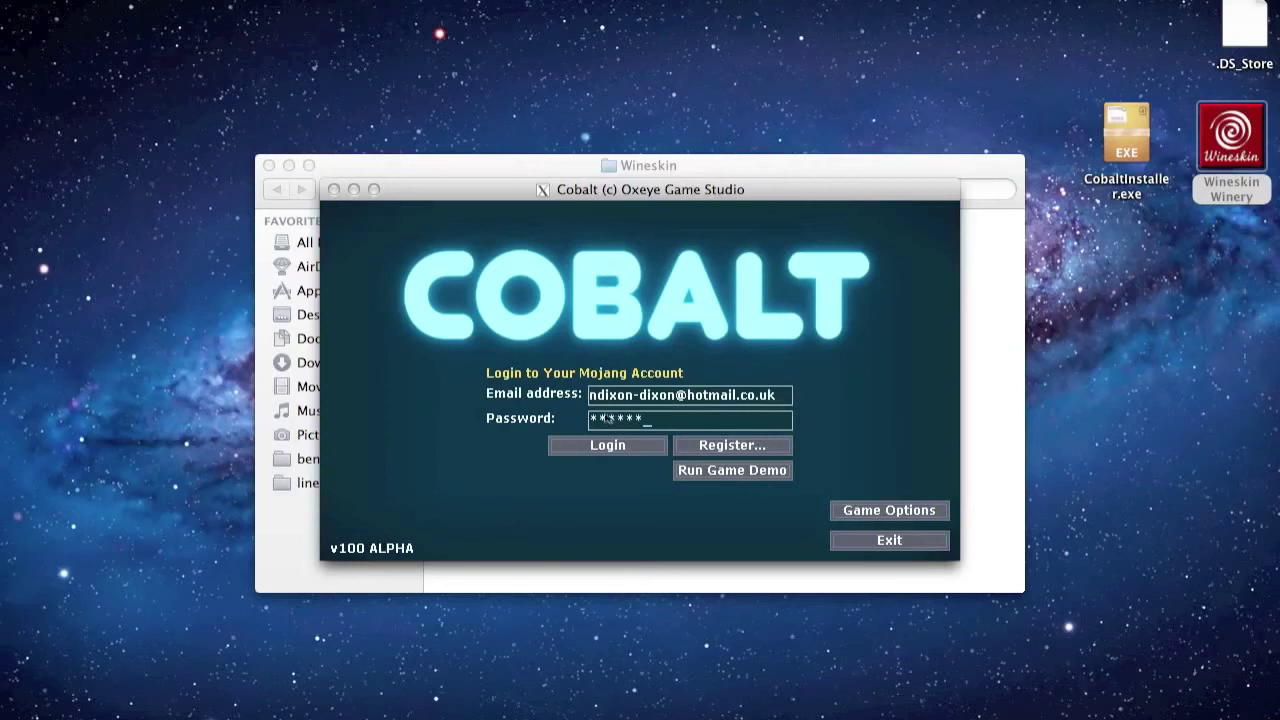
{"action": "left_click", "coordinate": [610, 446]}
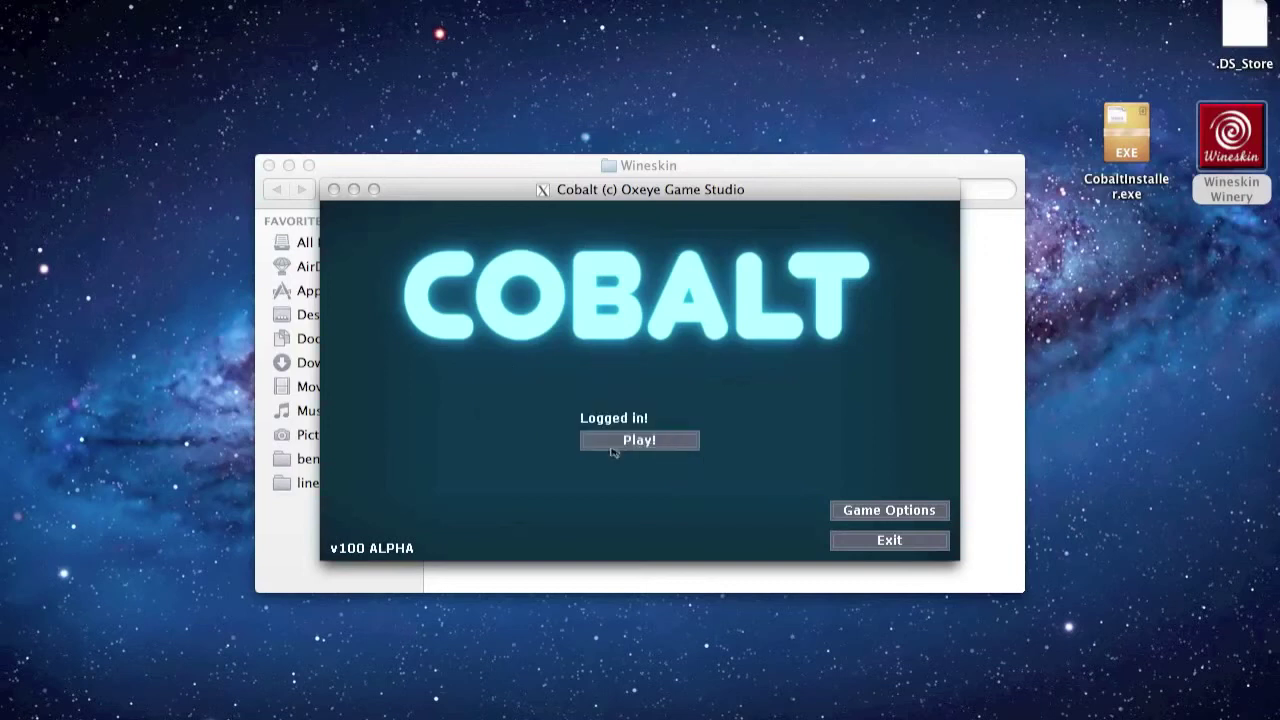
{"action": "left_click", "coordinate": [613, 445]}
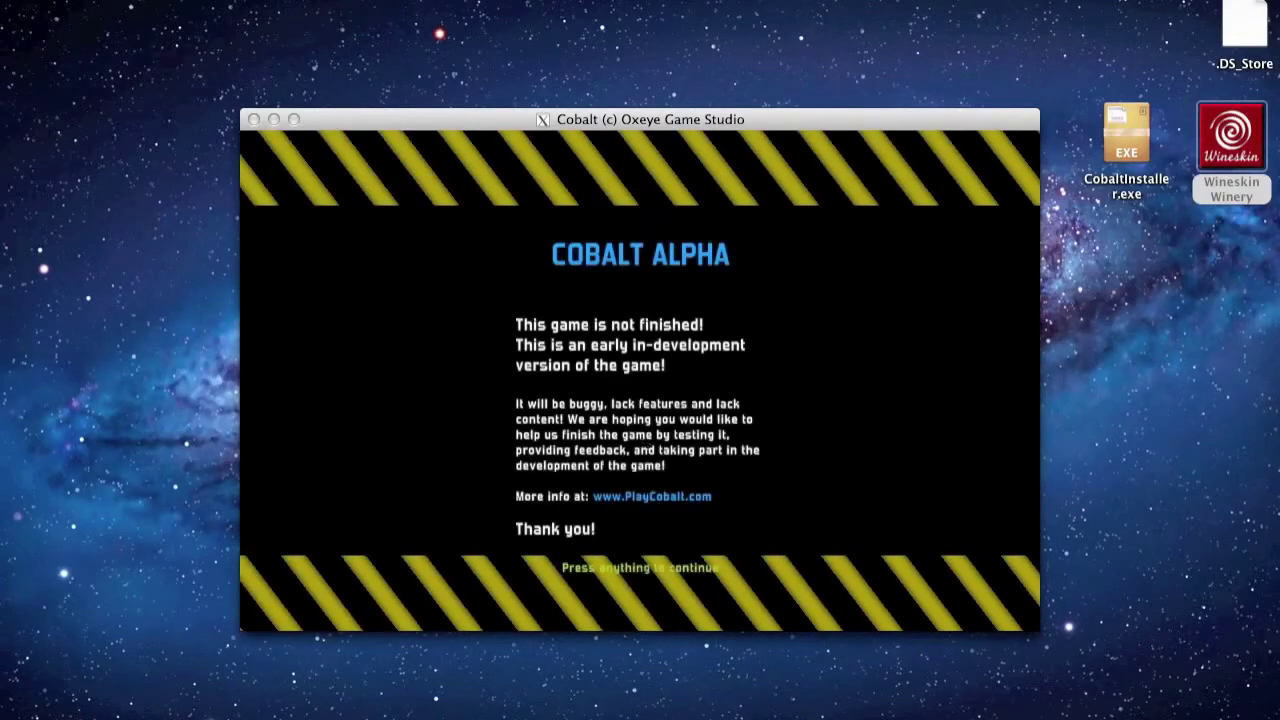
- Skip the alpha notice, choose Play, select Survival mode, and confirm ready in Player Setup
{"action": "key", "text": "space"}
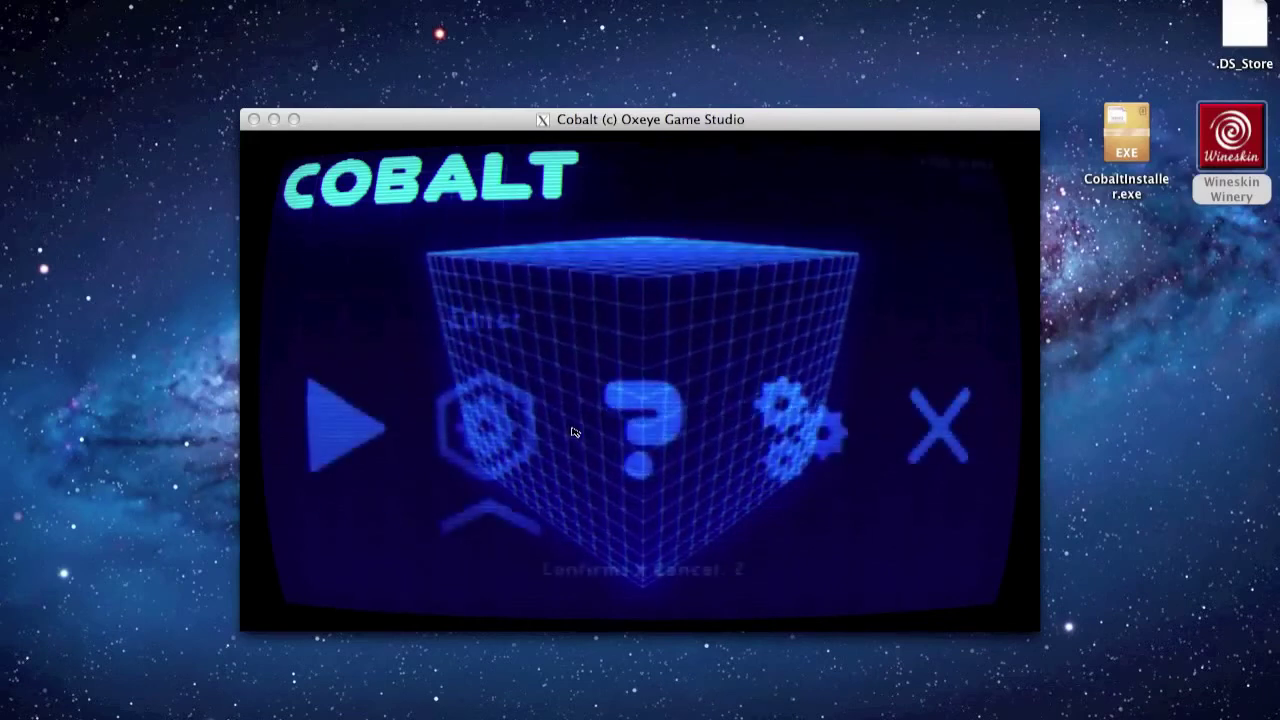
{"action": "key", "text": "x"}
{"action": "key", "text": "Right"}
{"action": "key", "text": "Right"}
{"action": "key", "text": "x"}
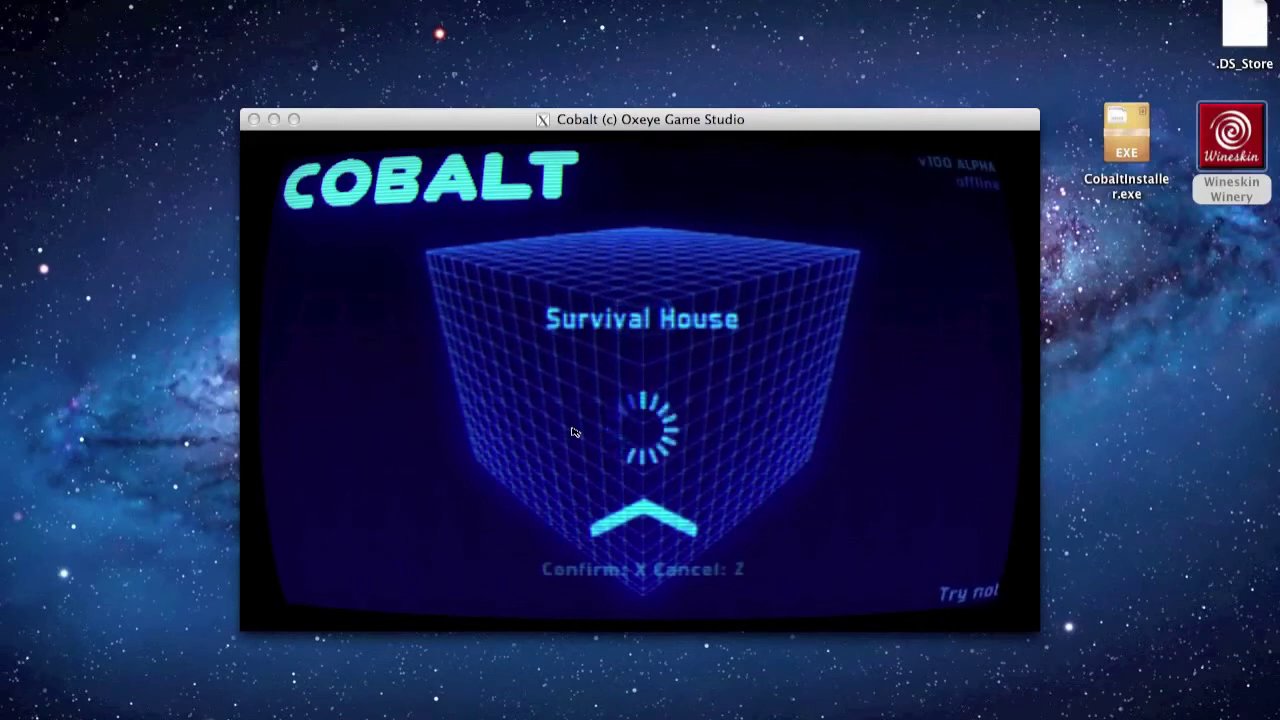
{"action": "key", "text": "x"}
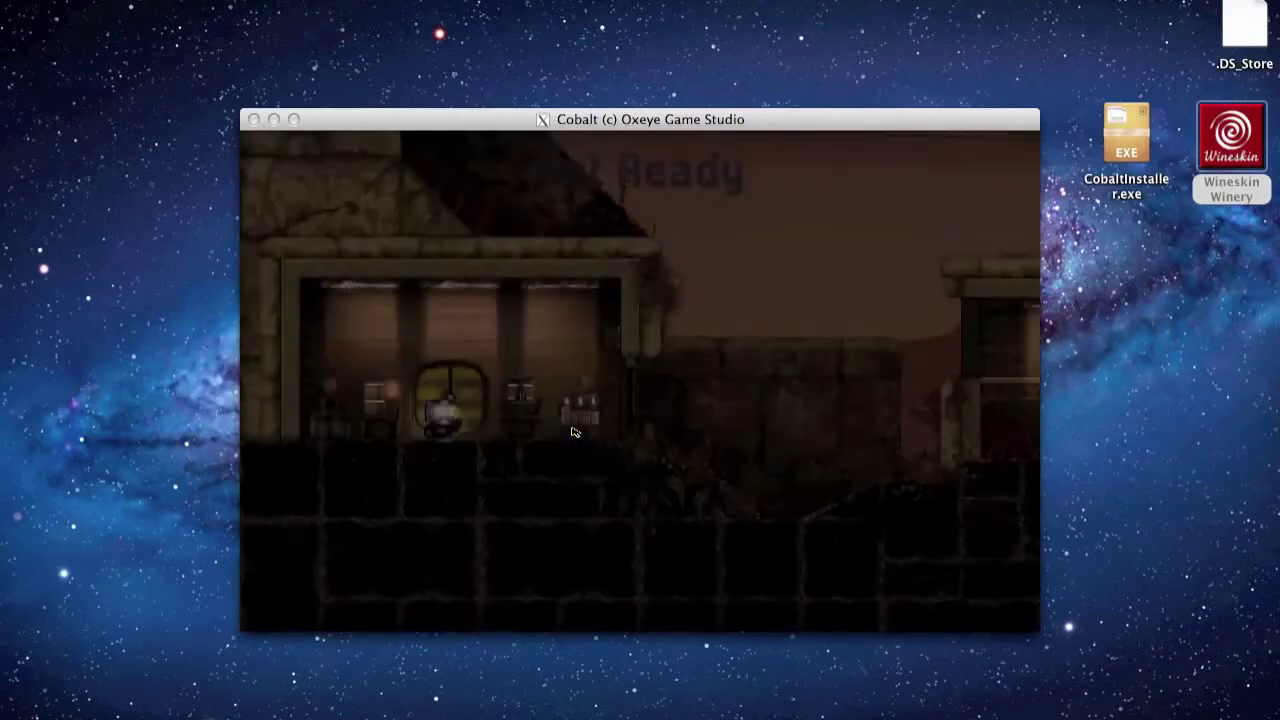
- Buy the Slugger Cobra at the base's shop
{"action": "key", "text": "Left"}
{"action": "key", "text": "Right"}
{"action": "key", "text": "Up"}
{"action": "key", "text": "Down"}
{"action": "key", "text": "Down"}
{"action": "key", "text": "Down"}
{"action": "key", "text": "Down"}
{"action": "key", "text": "Down"}
{"action": "key", "text": "Down"}
{"action": "key", "text": "Down"}
{"action": "key", "text": "Down"}
{"action": "key", "text": "Up"}
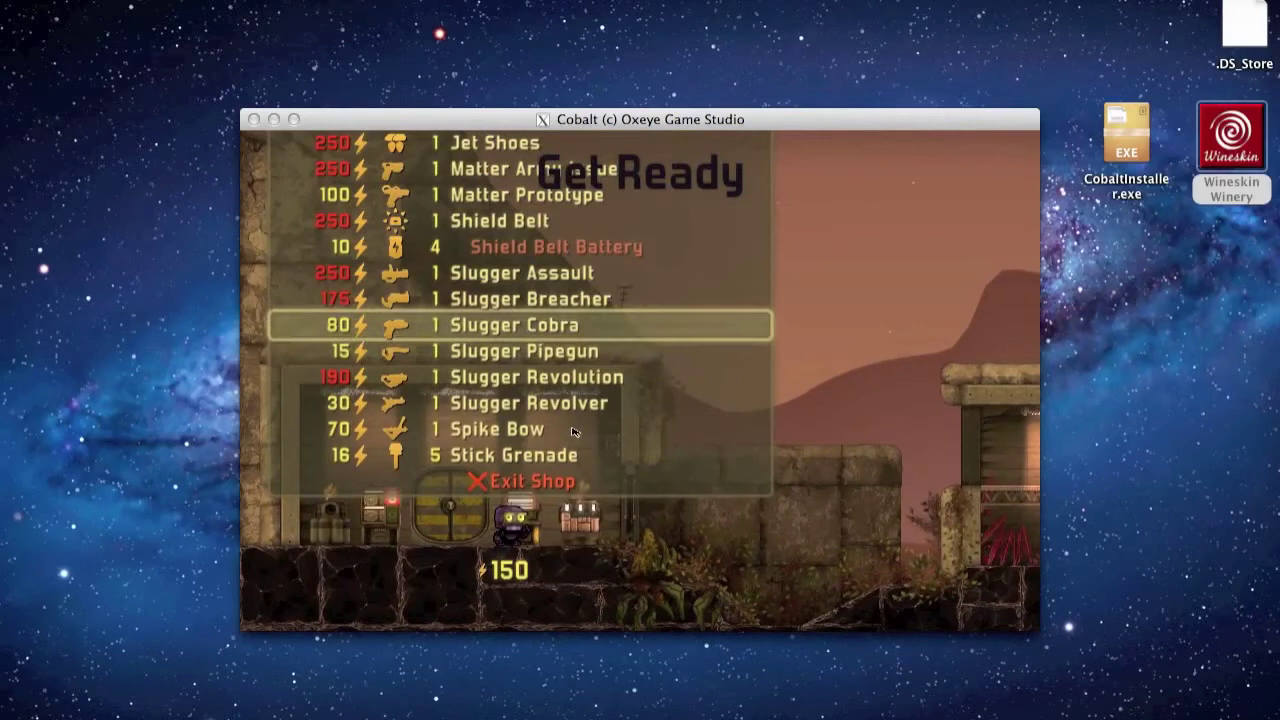
{"action": "key", "text": "Return"}
{"action": "key", "text": "Down"}
{"action": "key", "text": "Down"}
{"action": "key", "text": "Down"}
{"action": "key", "text": "Down"}
{"action": "key", "text": "Down"}
{"action": "key", "text": "Return"}
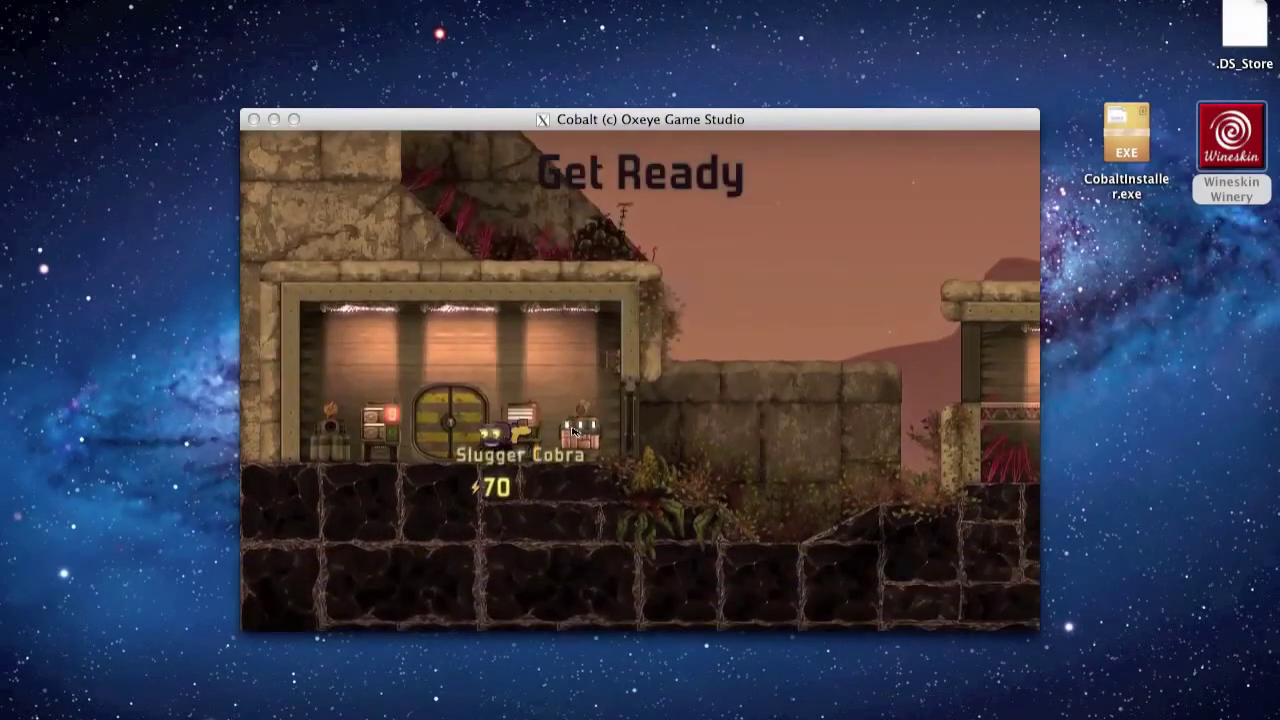
- Buy the Extended Magazine upgrade at the Upgrade Bench, then run right out of the base
{"action": "key", "text": "Left"}
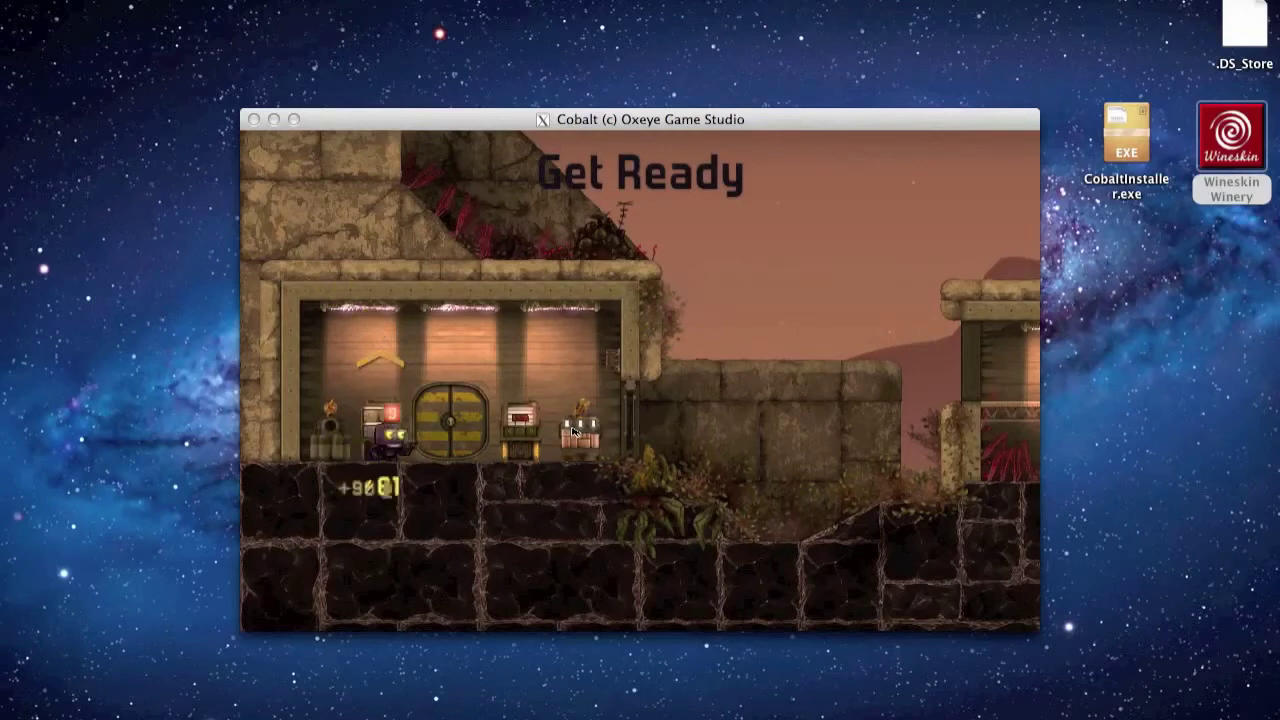
{"action": "key", "text": "Up"}
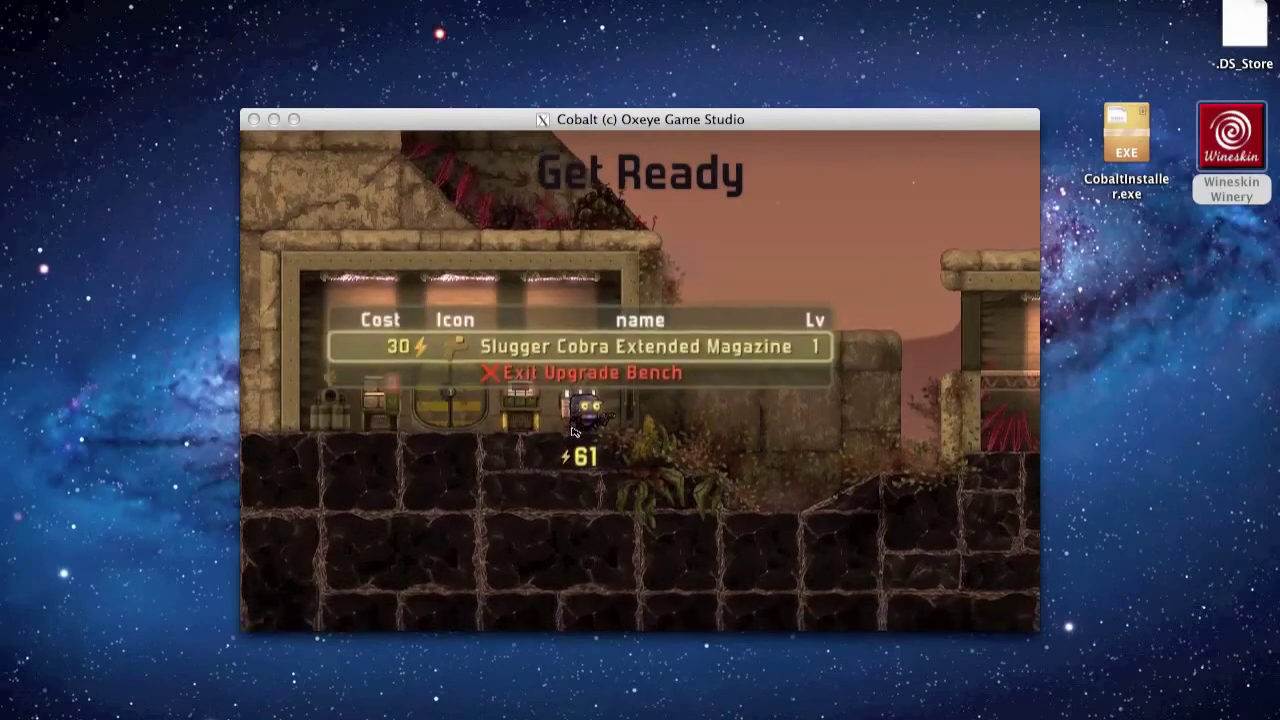
{"action": "key", "text": "Up"}
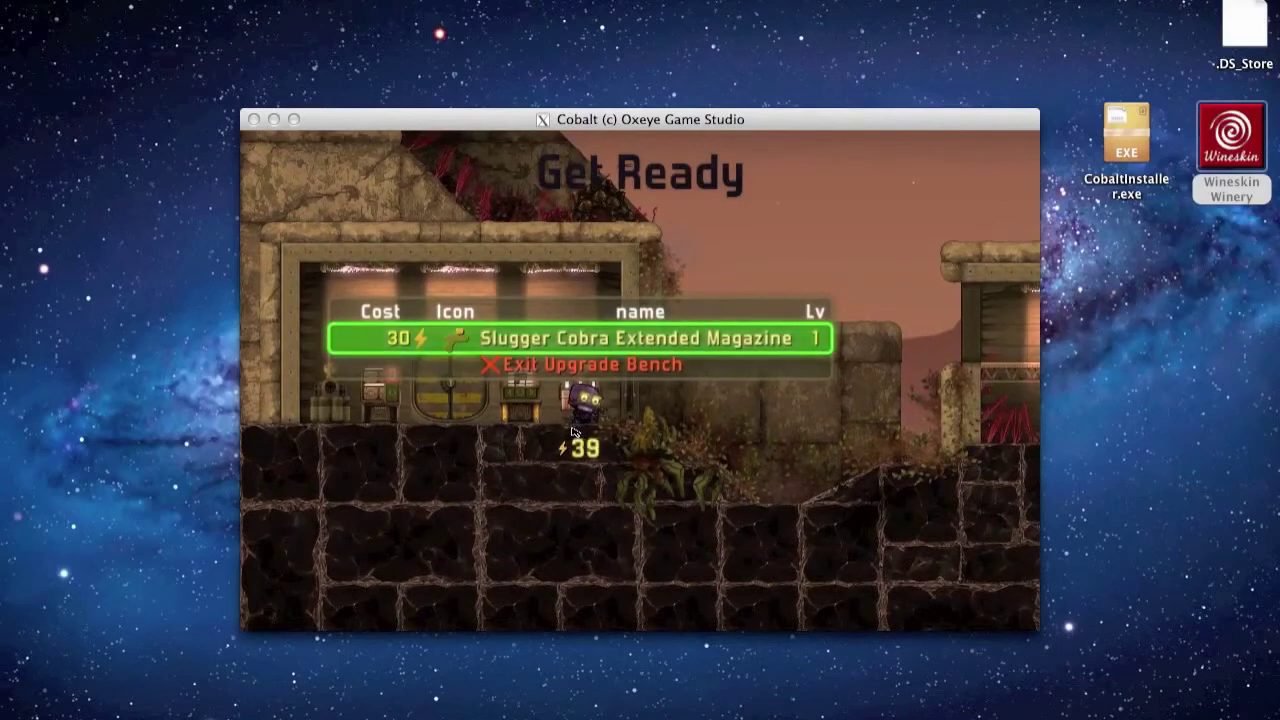
{"action": "key", "text": "Escape"}
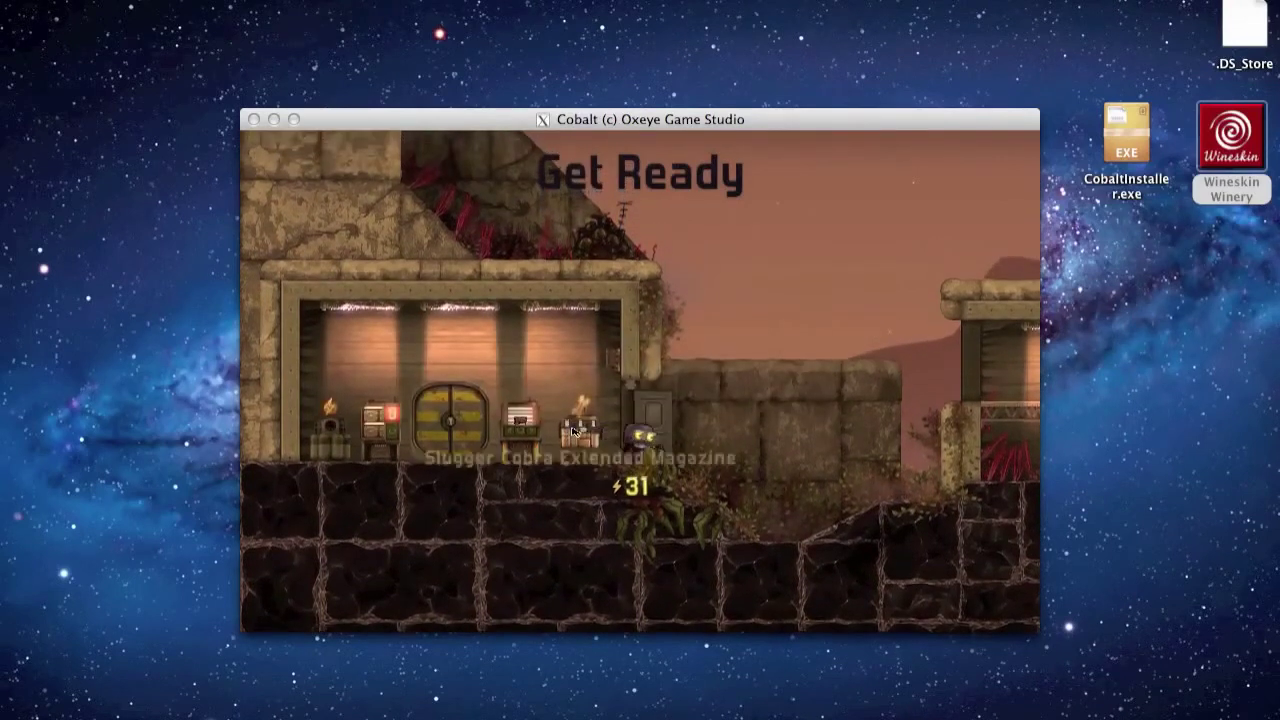
{"action": "key", "text": "Right"}
{"action": "key", "text": "Right"}
- Jump beside the platform, then run left through the level to the ammo crate machine
{"action": "key", "text": "Up"}
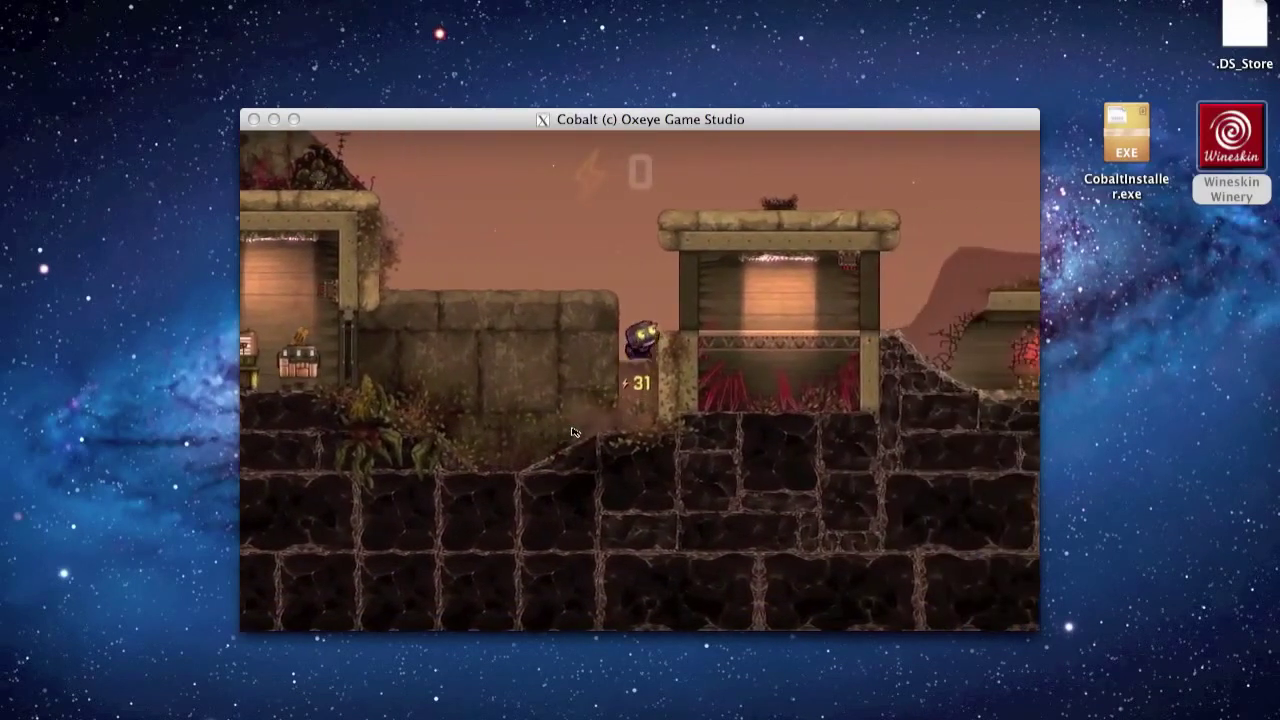
{"action": "key", "text": "Right"}
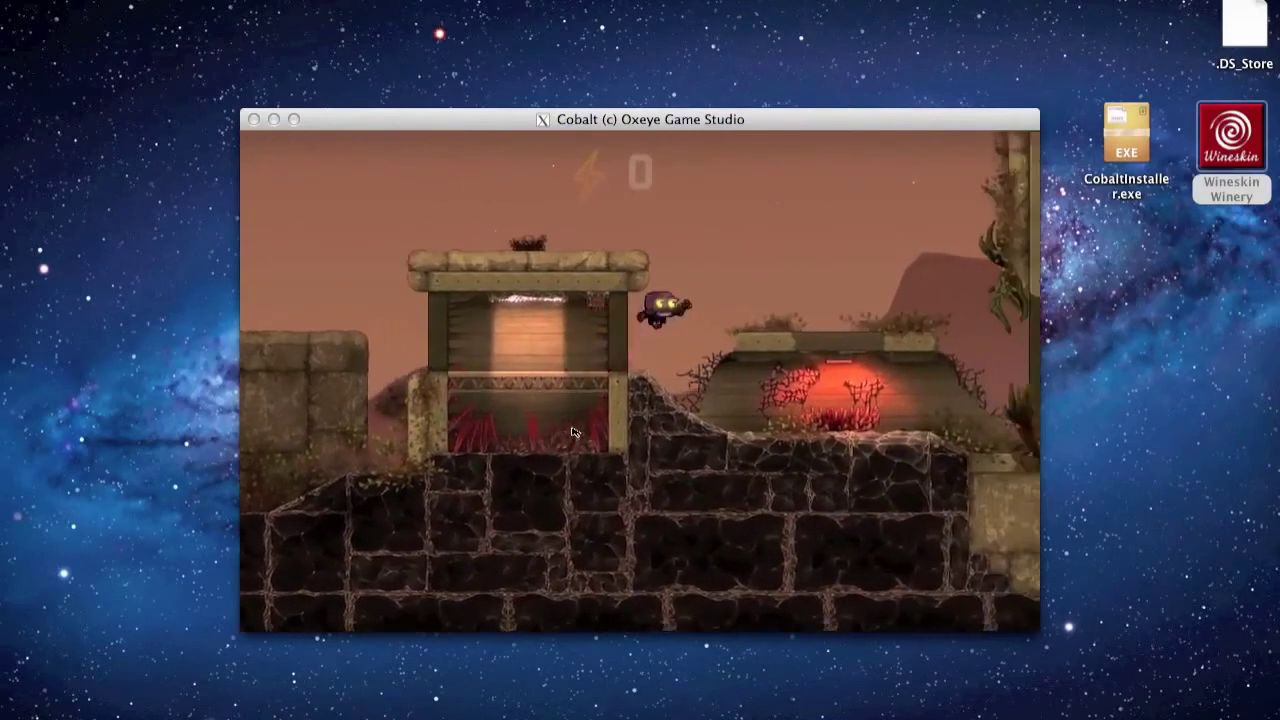
{"action": "key", "text": "Left"}
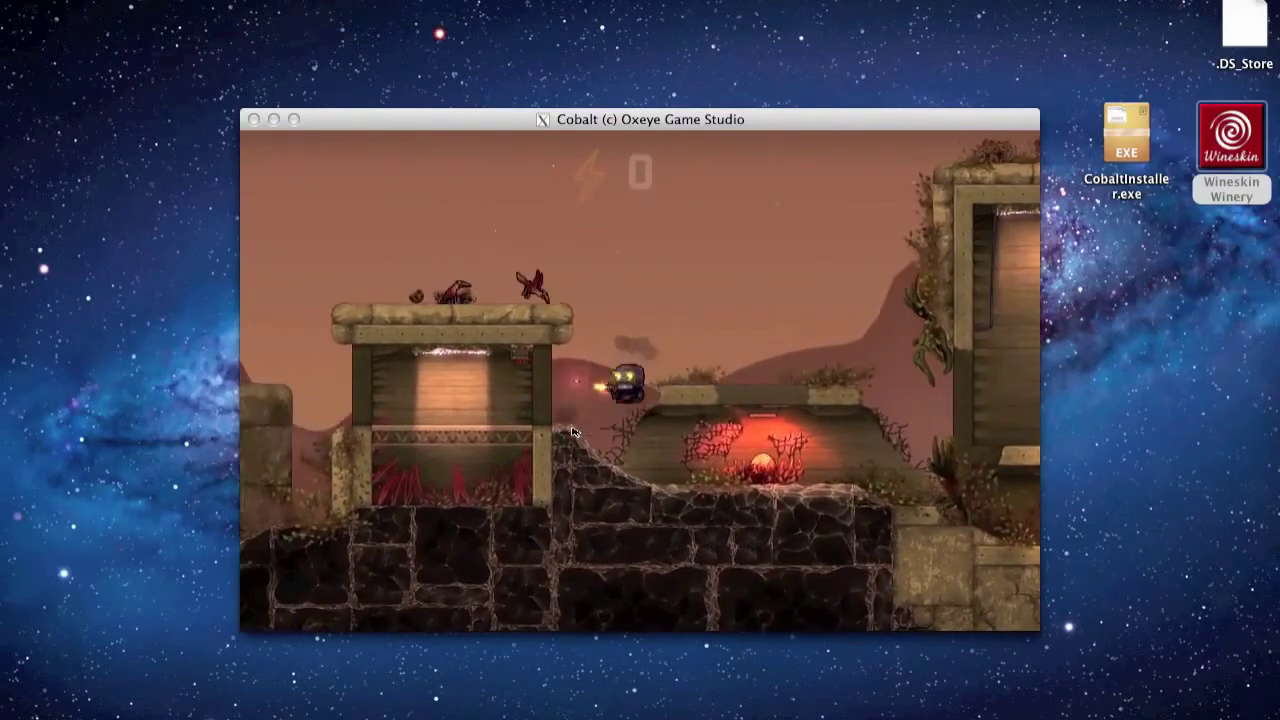
{"action": "key", "text": "Left"}
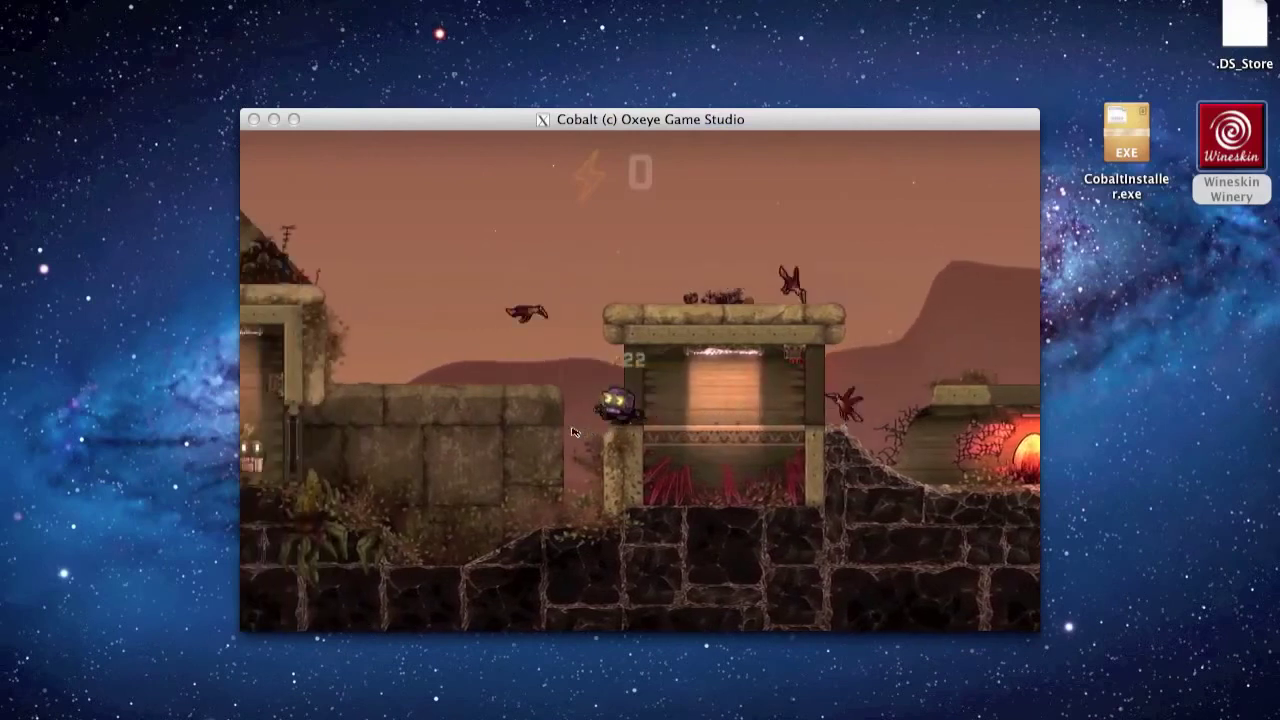
{"action": "key", "text": "Left"}
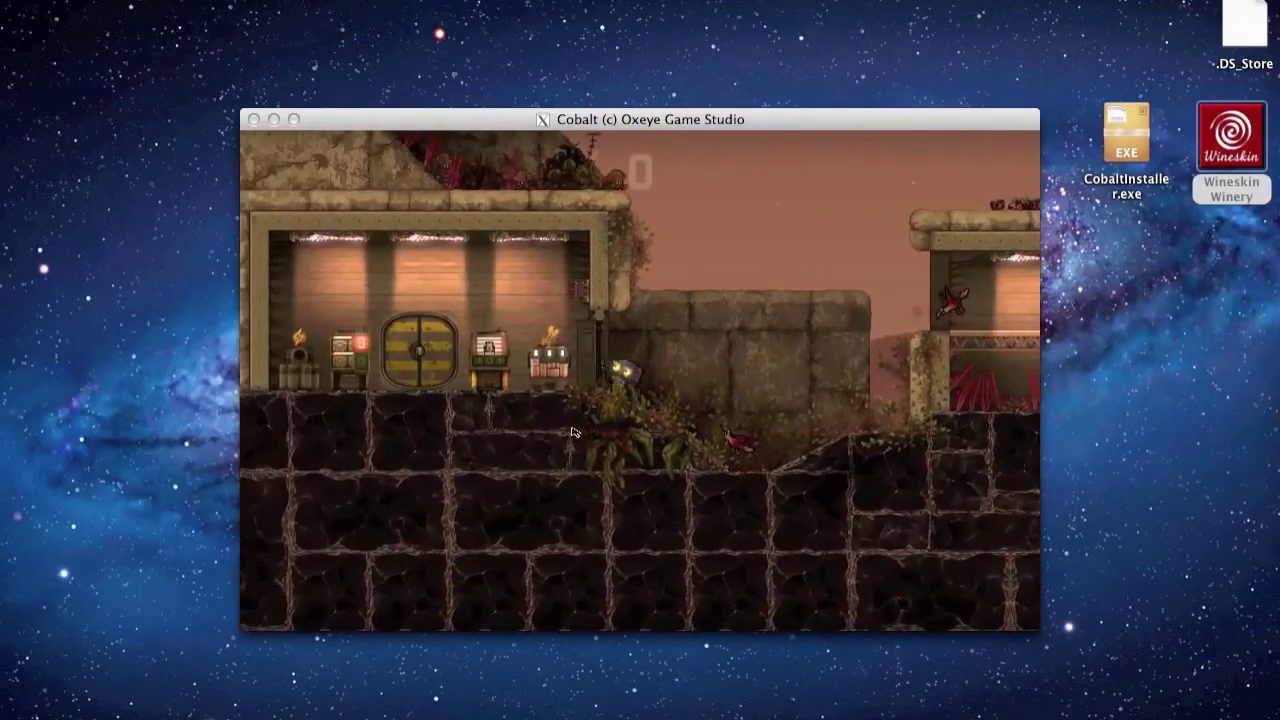
{"action": "key", "text": "Left"}
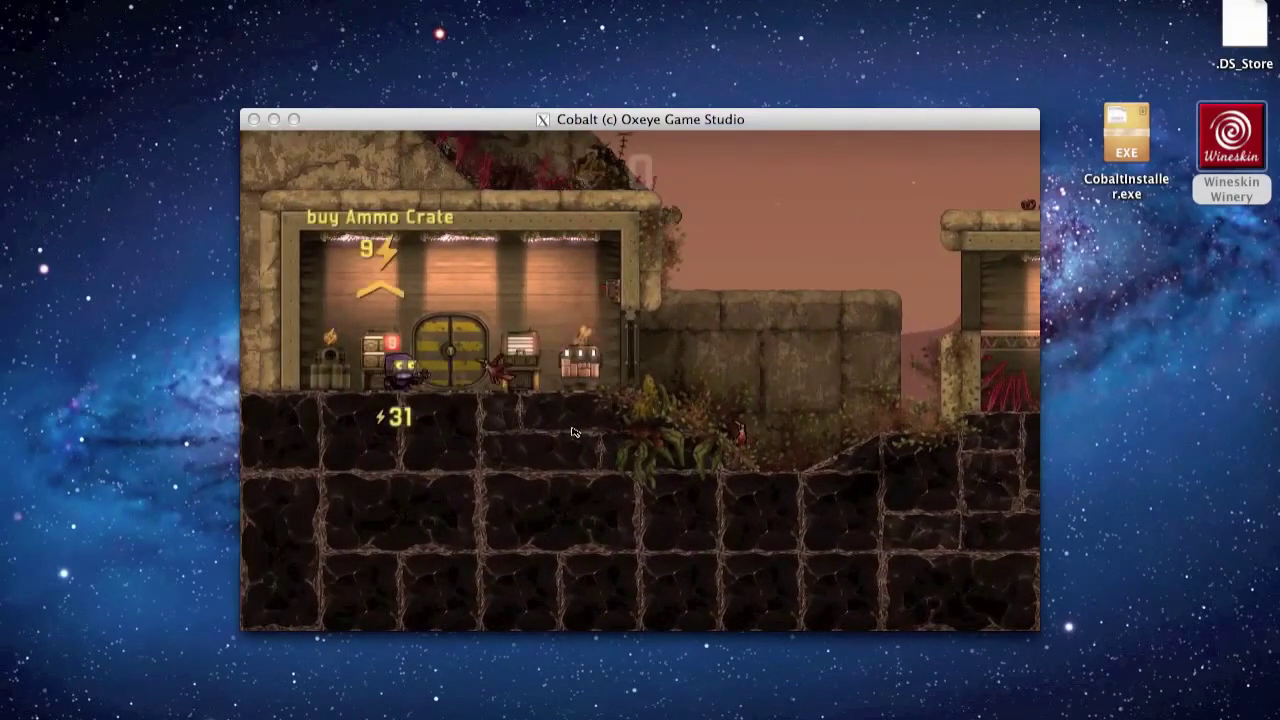
- Climb onto the stone wall, run right, then return to the building's ammo crate machine
{"action": "key", "text": "Right"}
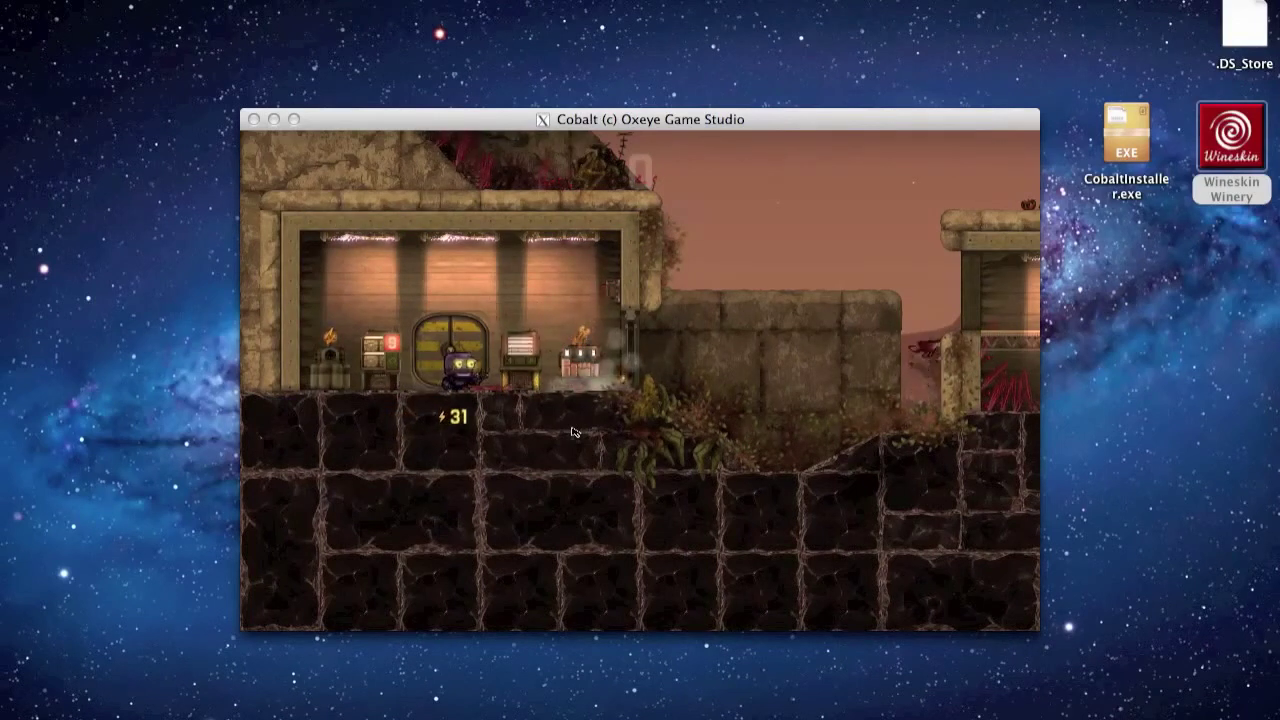
{"action": "key", "text": "Right"}
{"action": "key", "text": "Up"}
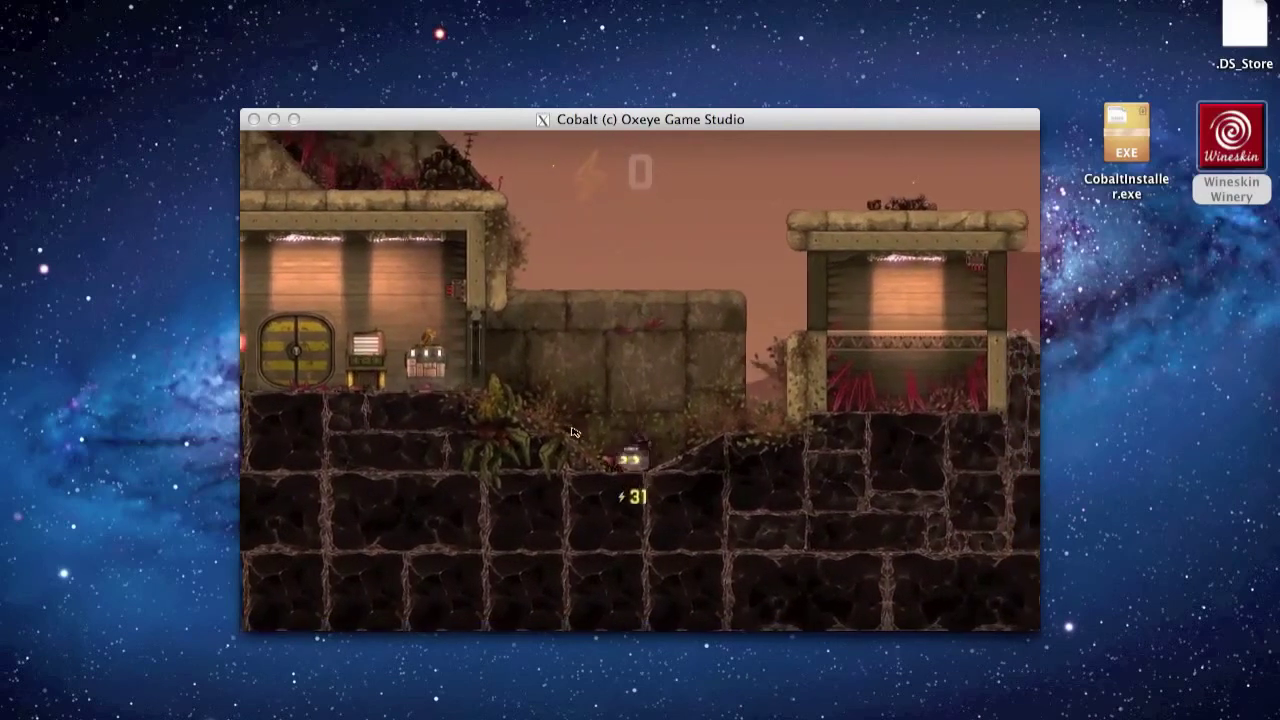
{"action": "key", "text": "Right"}
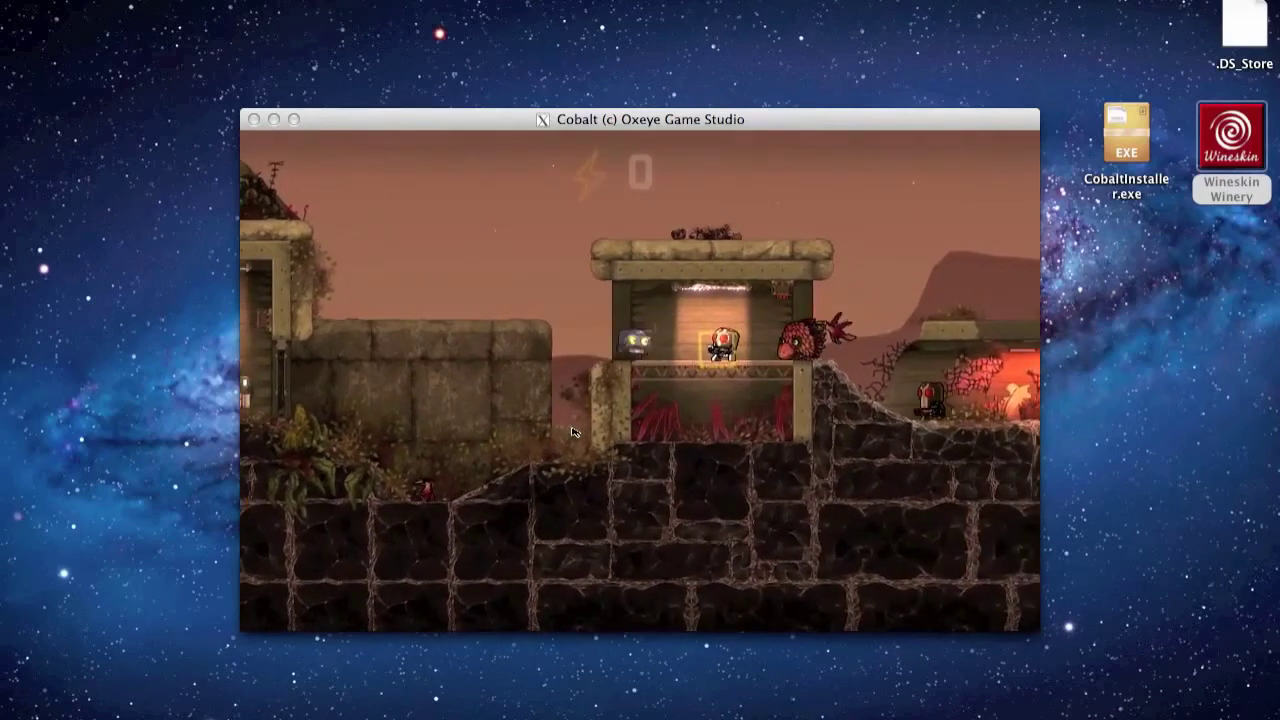
{"action": "key", "text": "Left"}
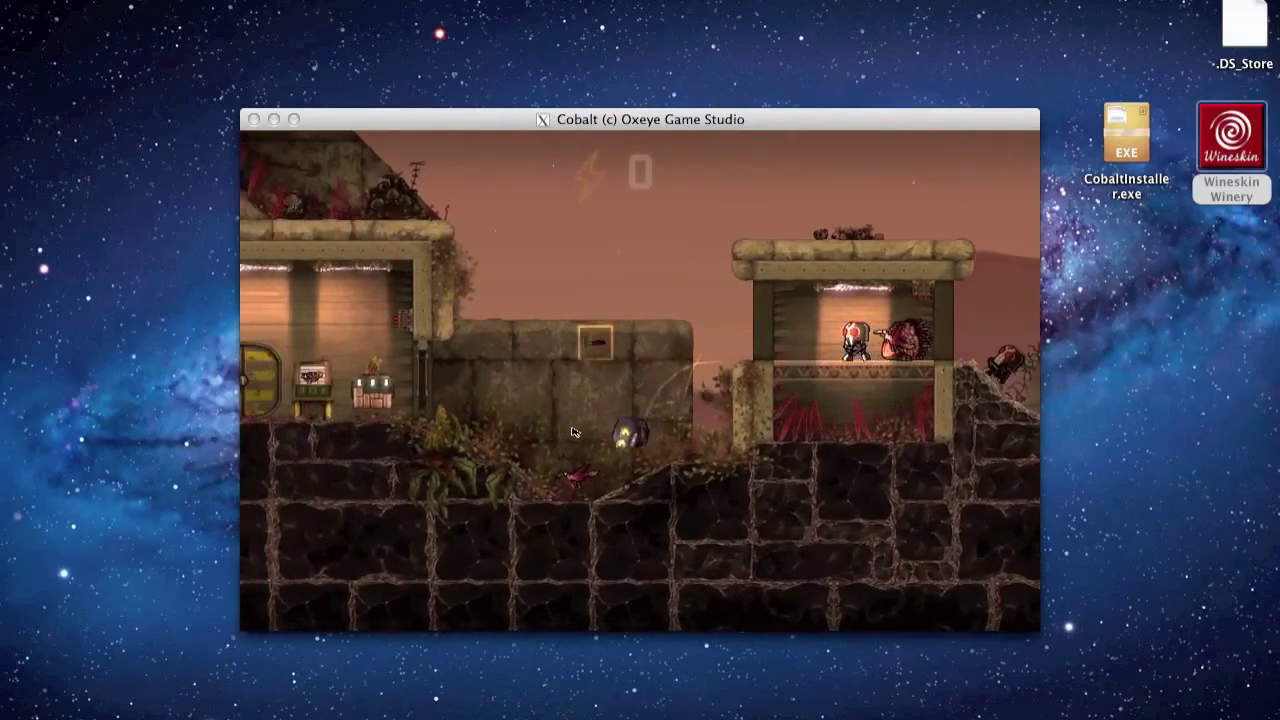
{"action": "key", "text": "Left"}
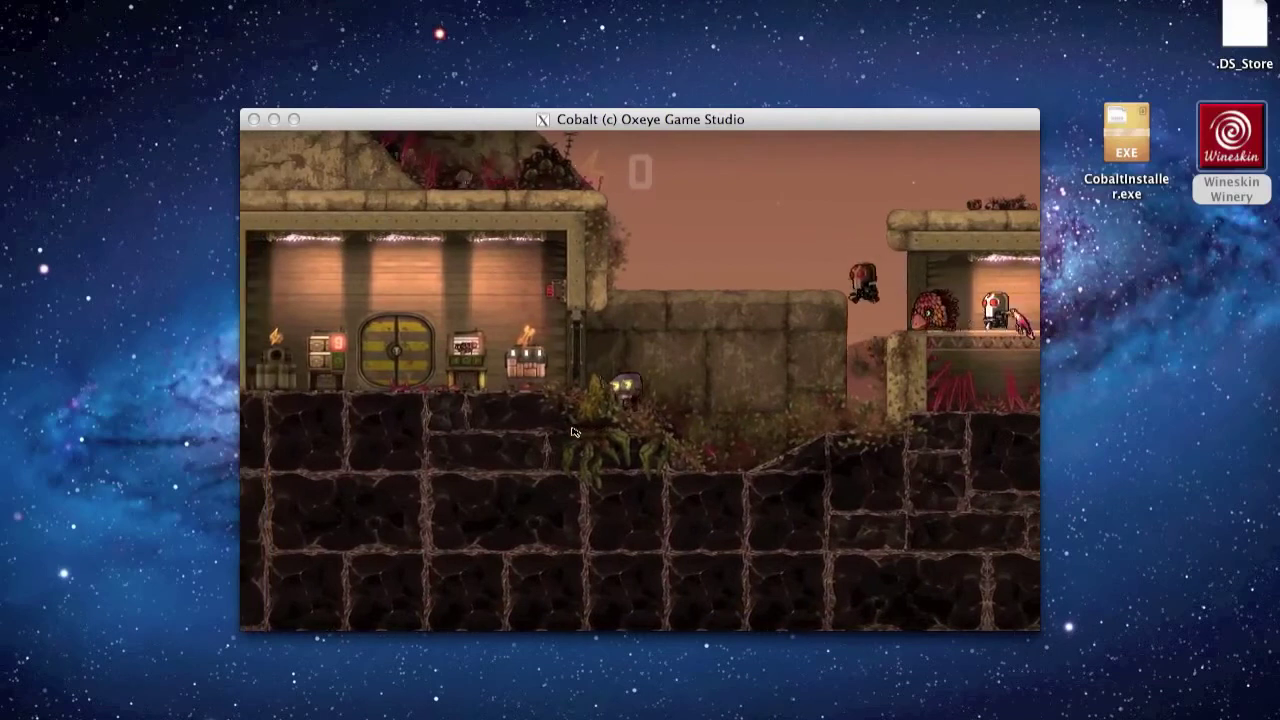
{"action": "key", "text": "Left"}
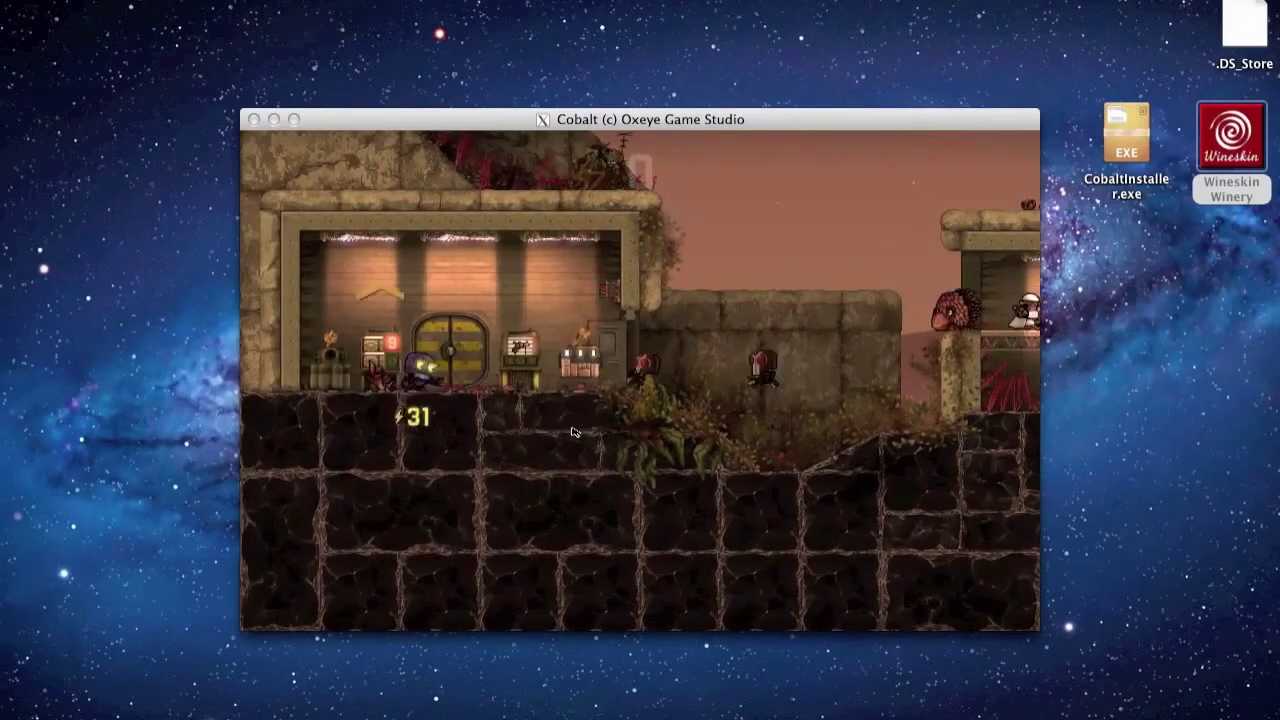
{"action": "key", "text": "Left"}
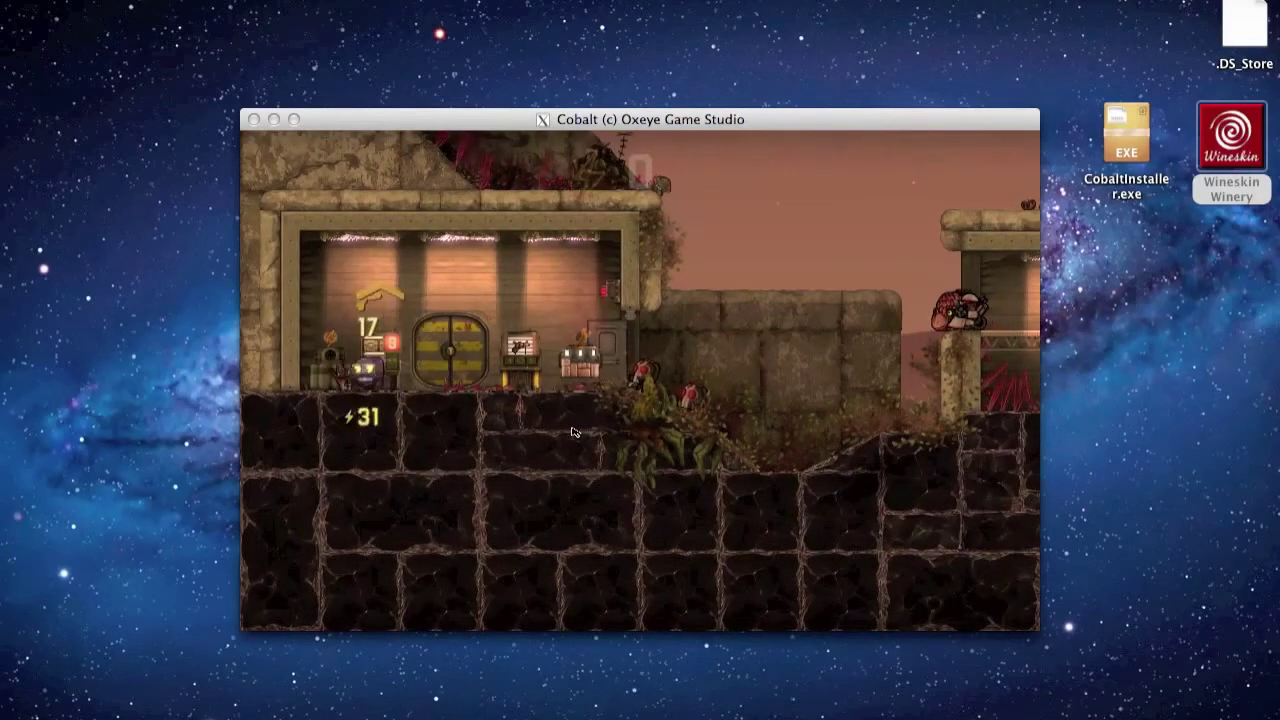
{"action": "key", "text": "Right"}
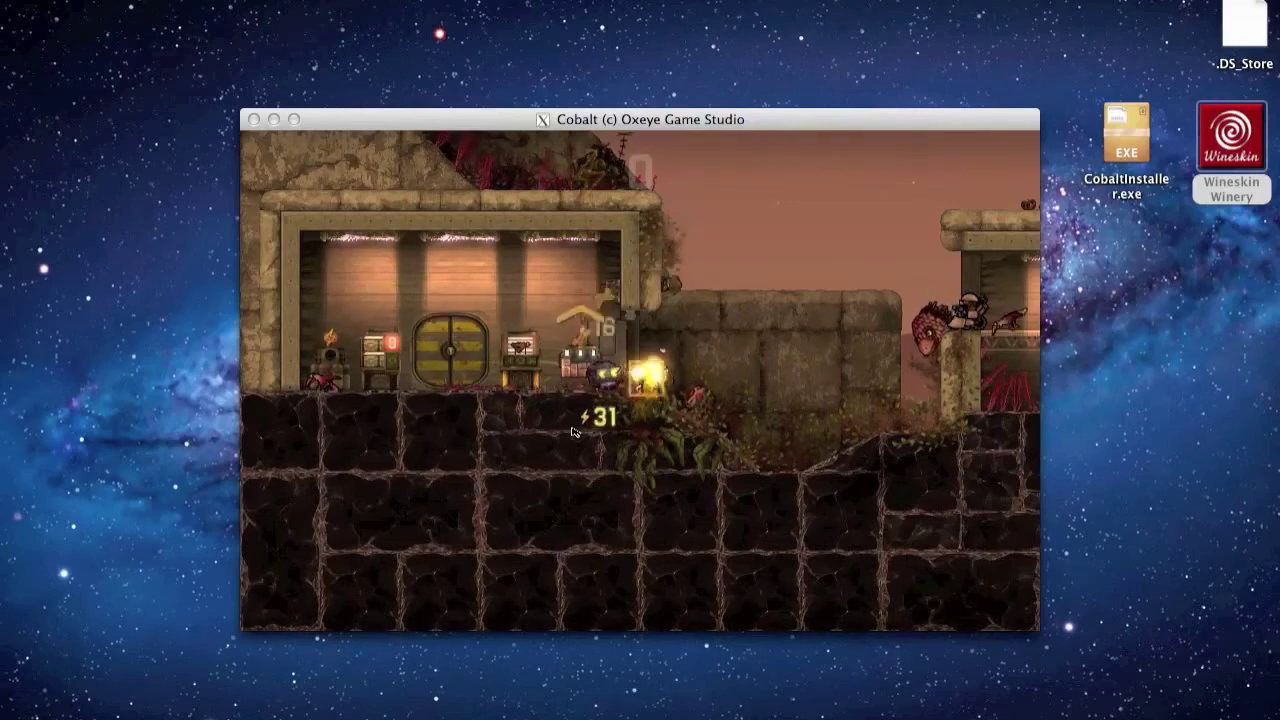
{"action": "key", "text": "Right"}
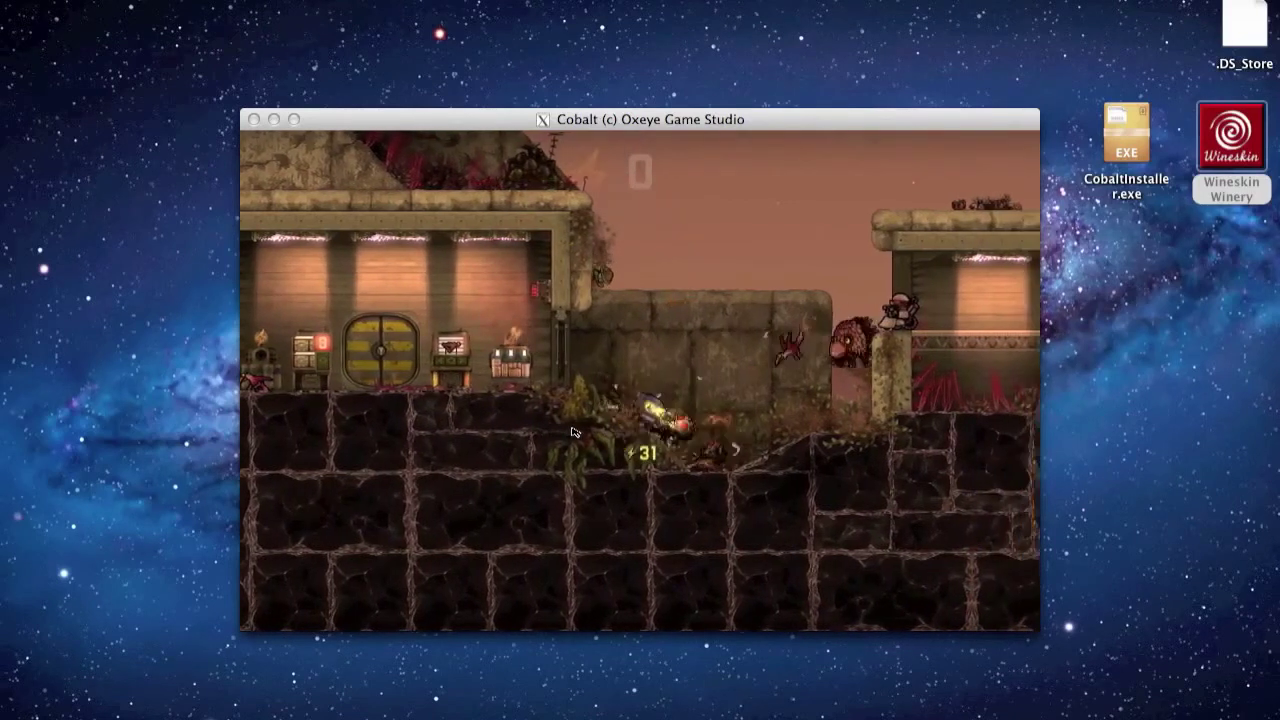
{"action": "key", "text": "Left"}
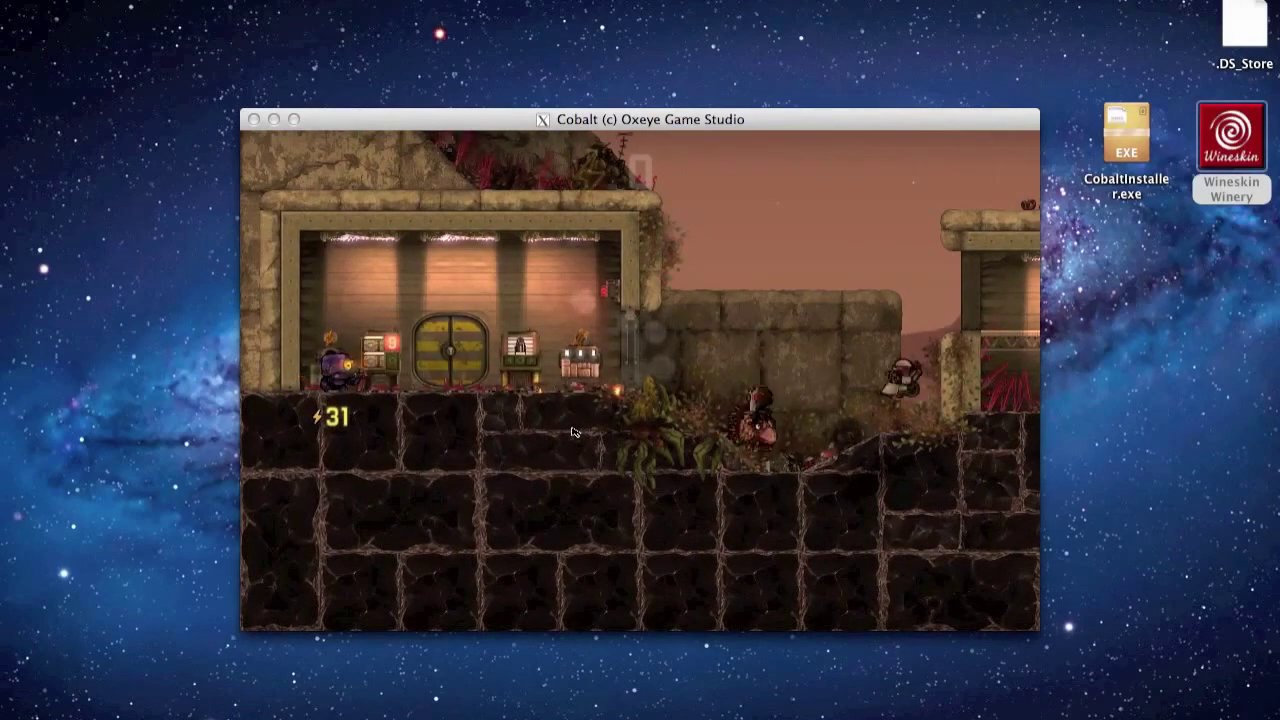
- Buy an Ammo Crate, then collect the Transistor and extra power inside the building
{"action": "key", "text": "Up"}
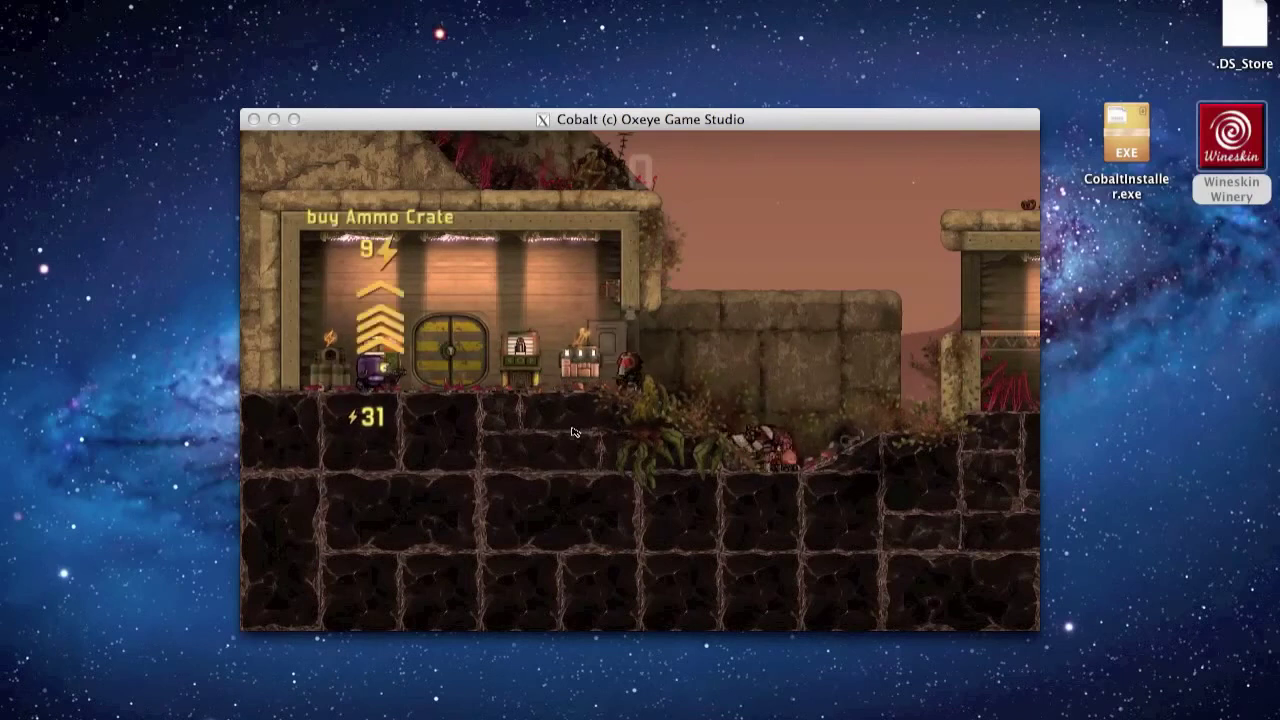
{"action": "key", "text": "Right"}
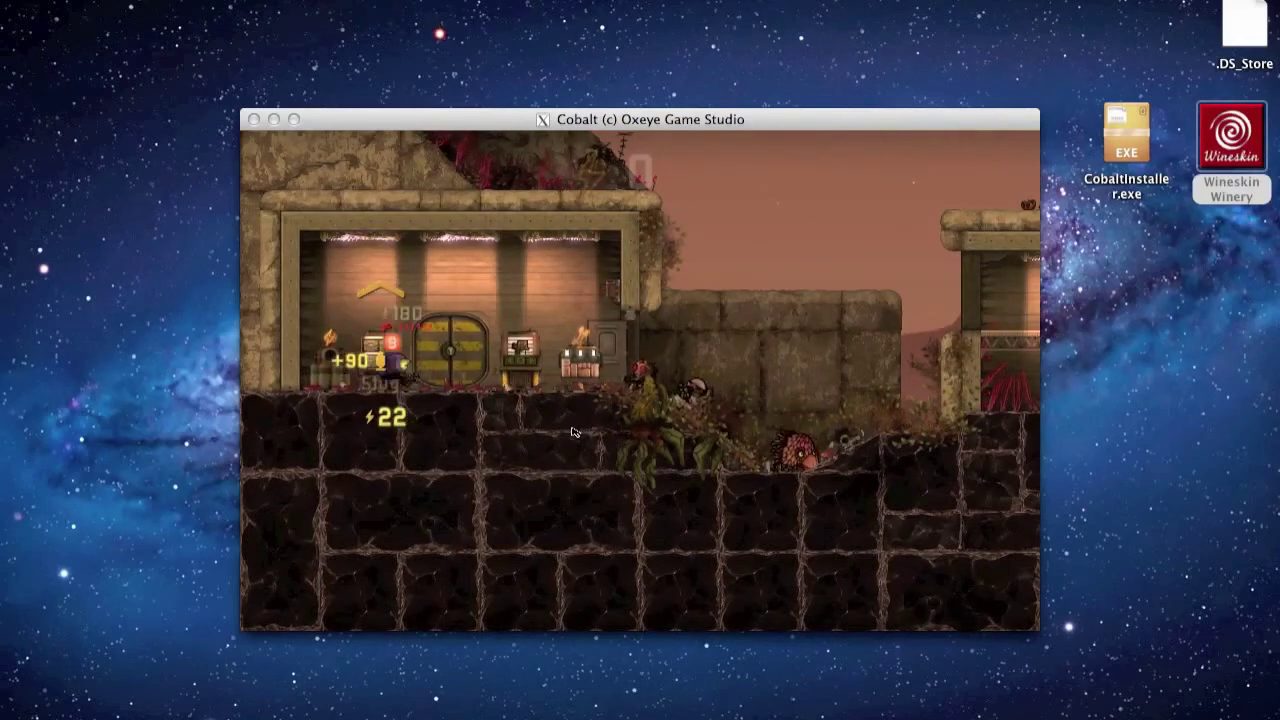
{"action": "key", "text": "Right"}
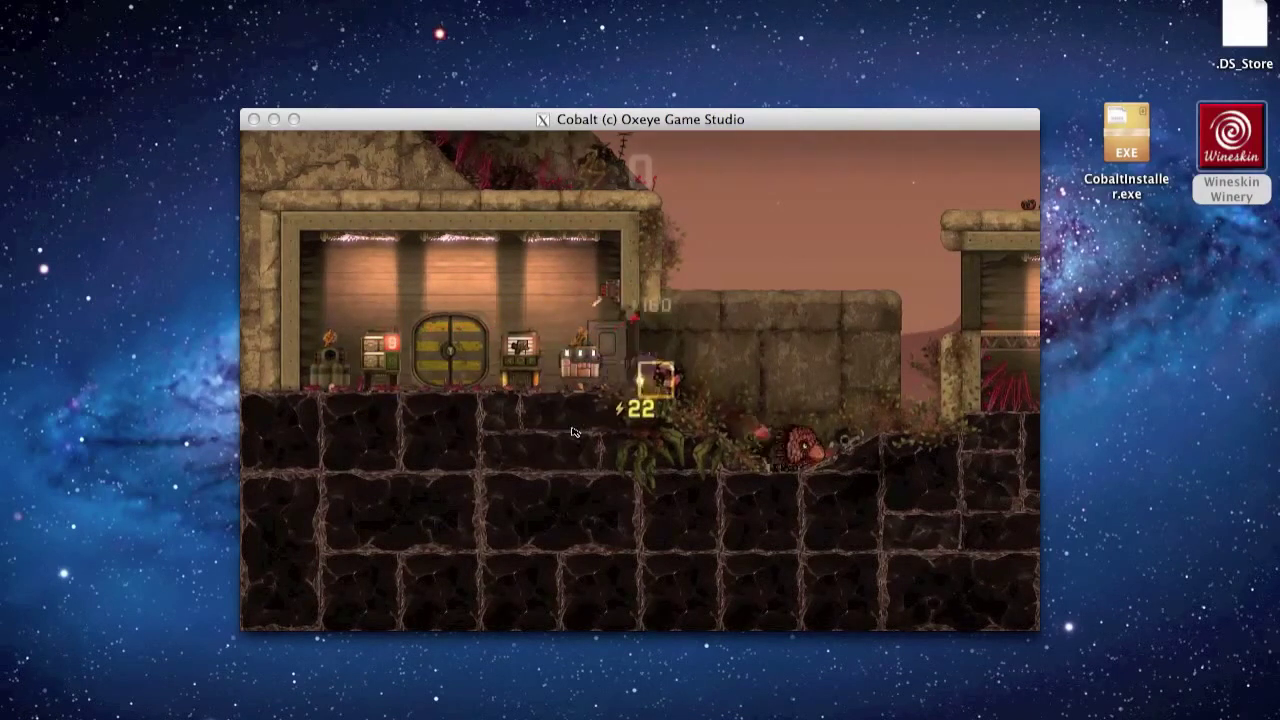
{"action": "key", "text": "Right"}
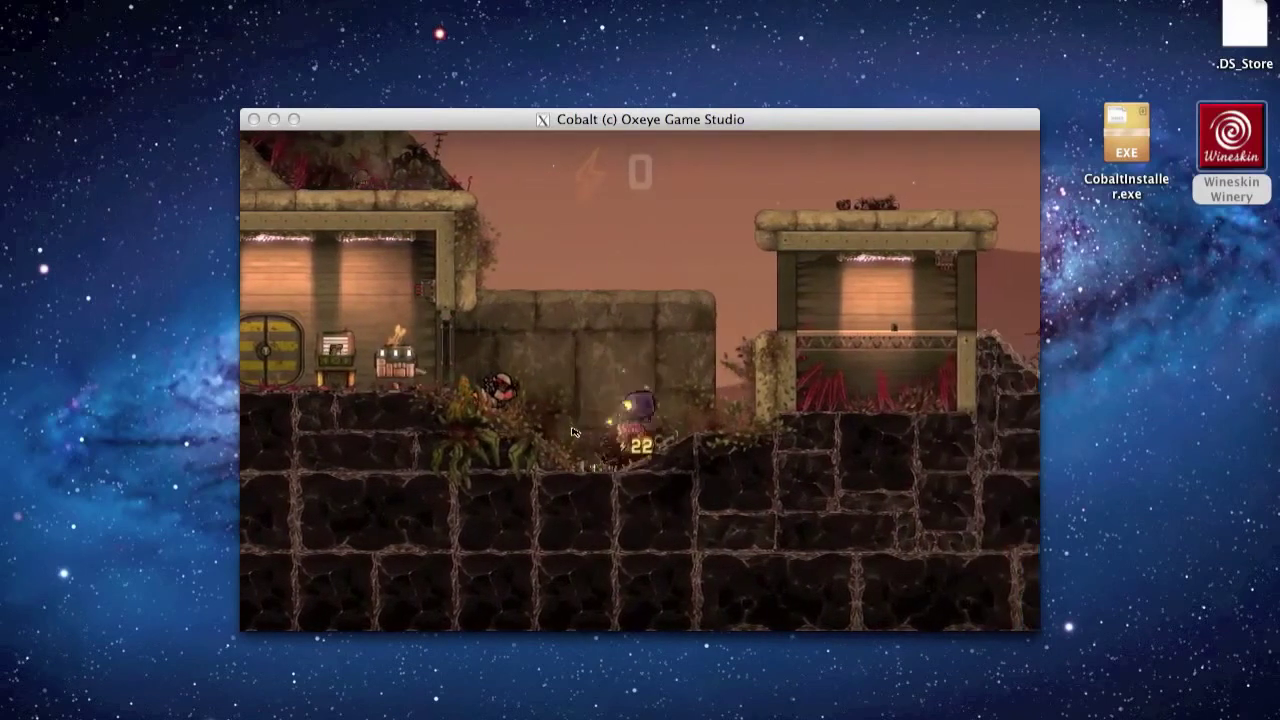
{"action": "key", "text": "Left"}
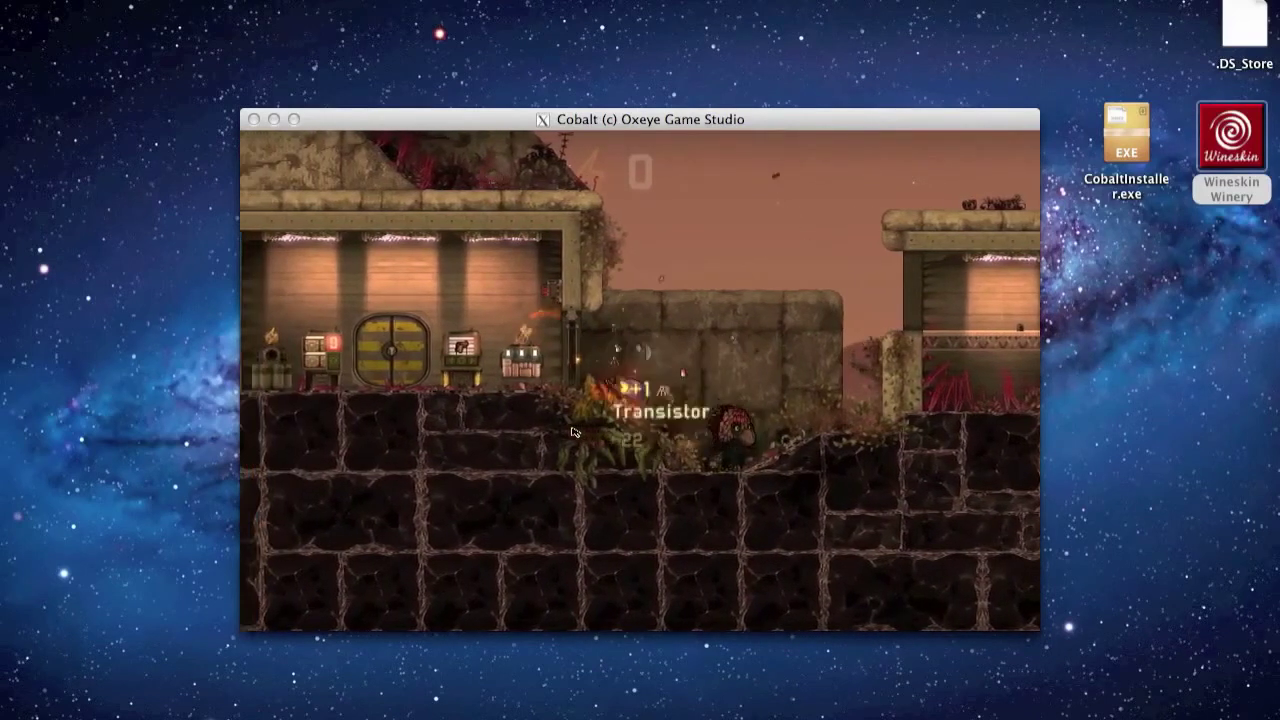
{"action": "key", "text": "Left"}
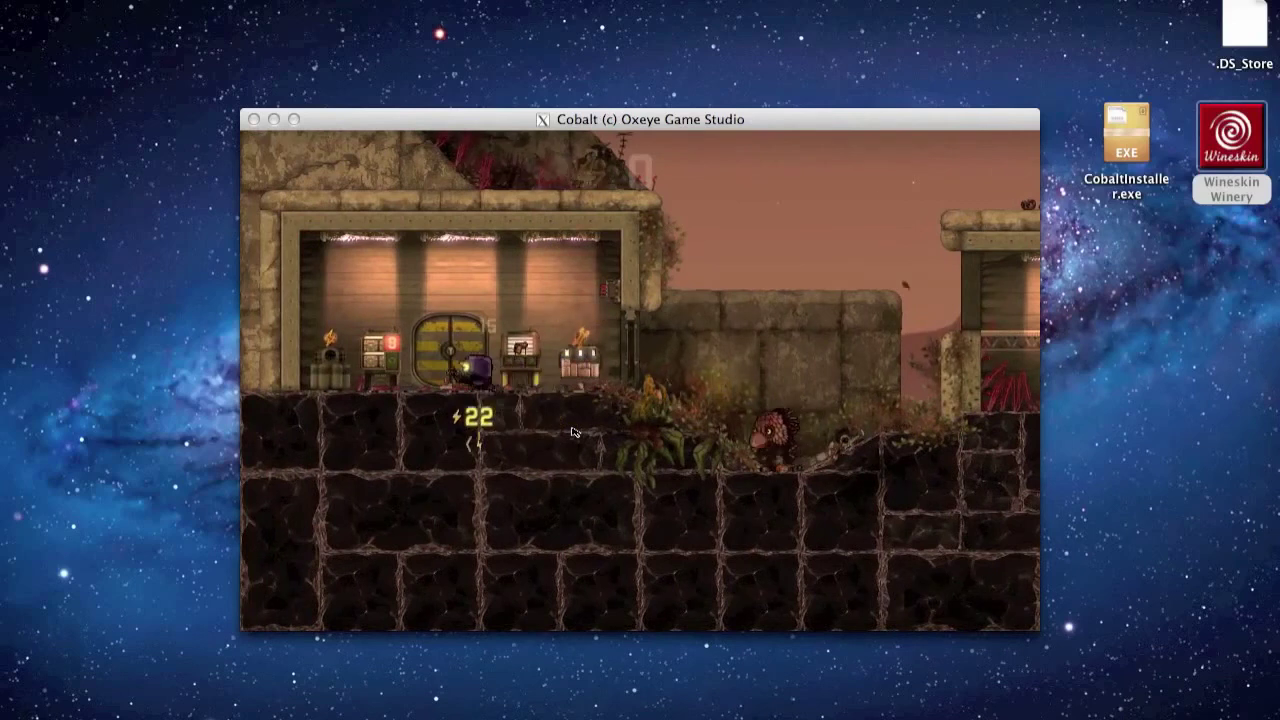
{"action": "key", "text": "Left"}
{"action": "key", "text": "Up"}
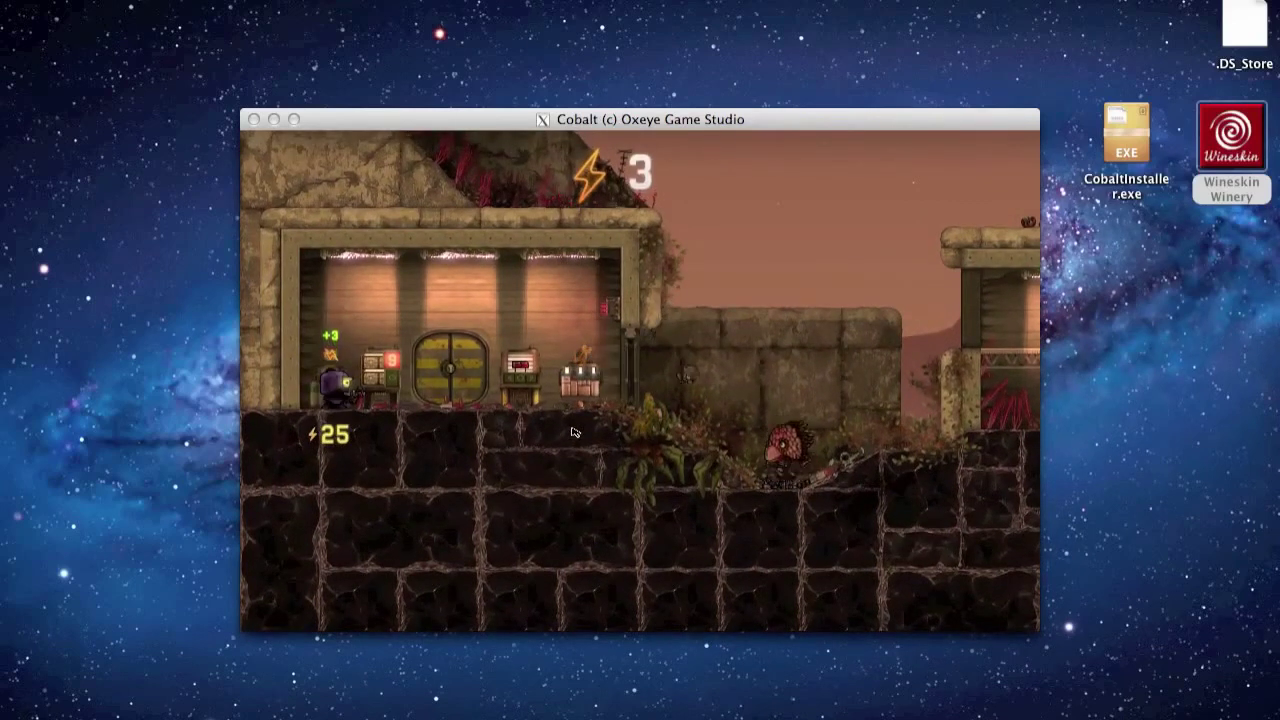
- Head right out of the building and jump onto the new platforms
{"action": "key", "text": "Right"}
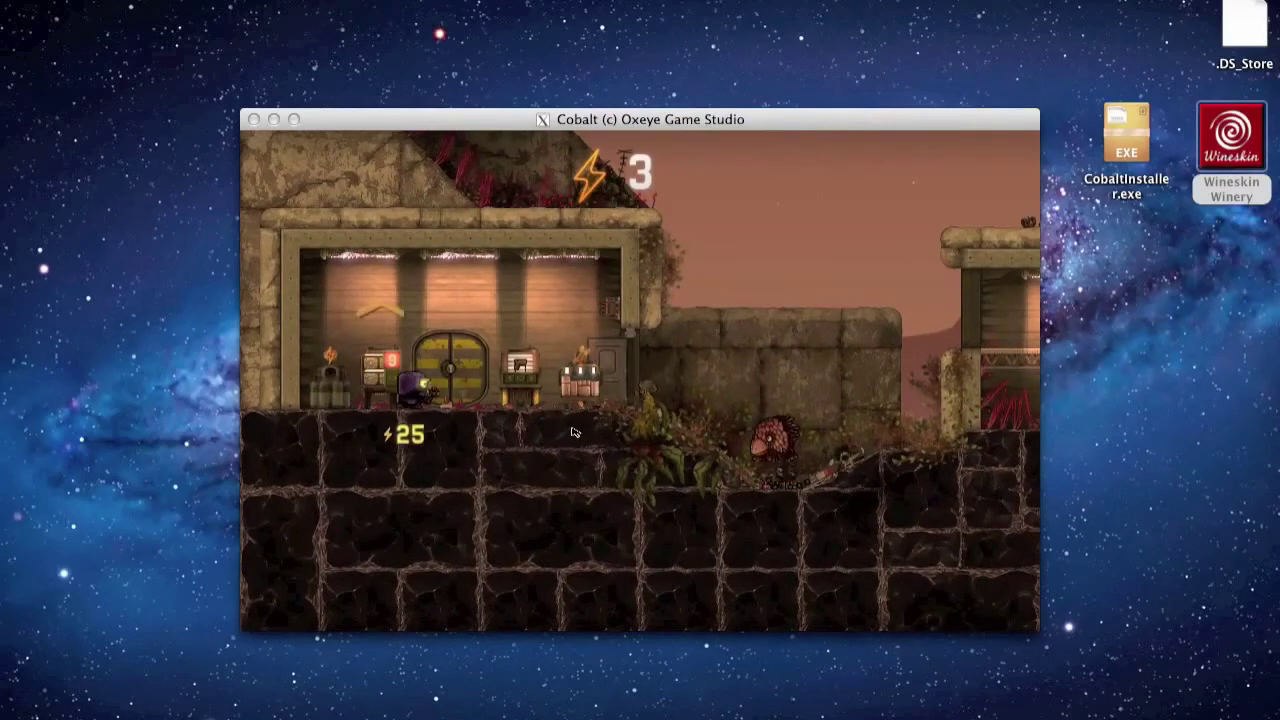
{"action": "key", "text": "Right"}
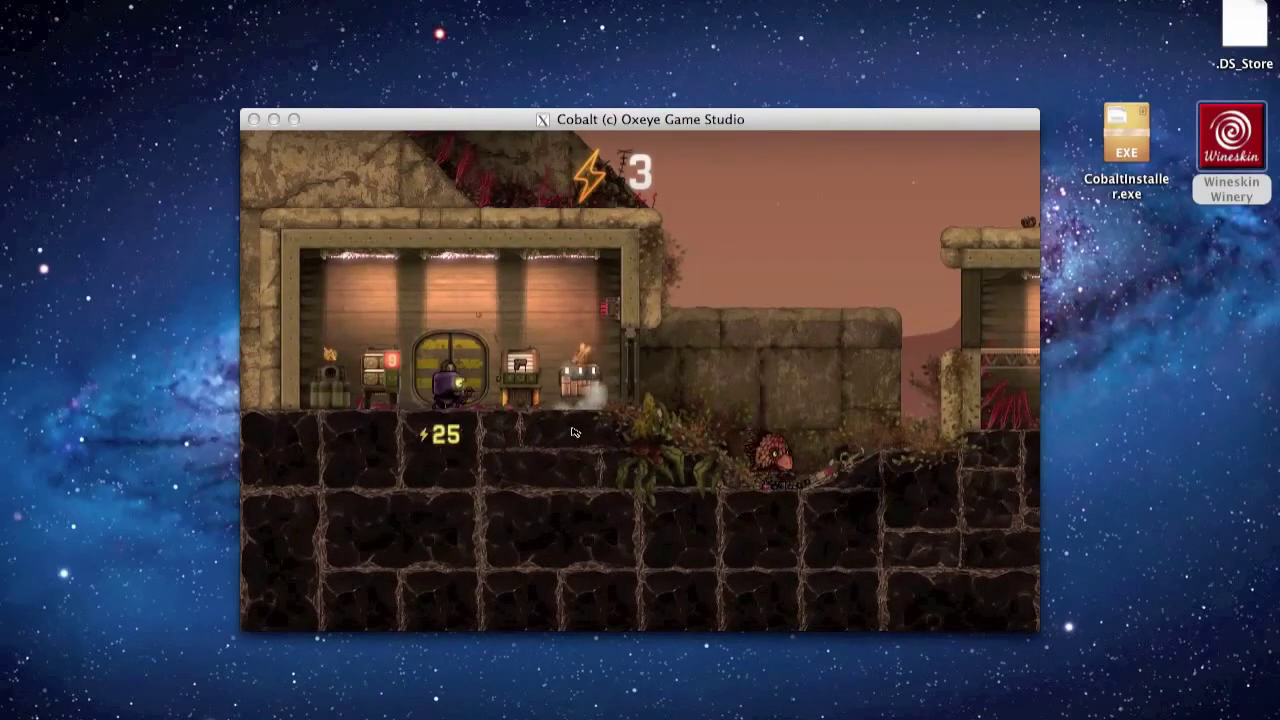
{"action": "key", "text": "Right"}
{"action": "key", "text": "Up"}
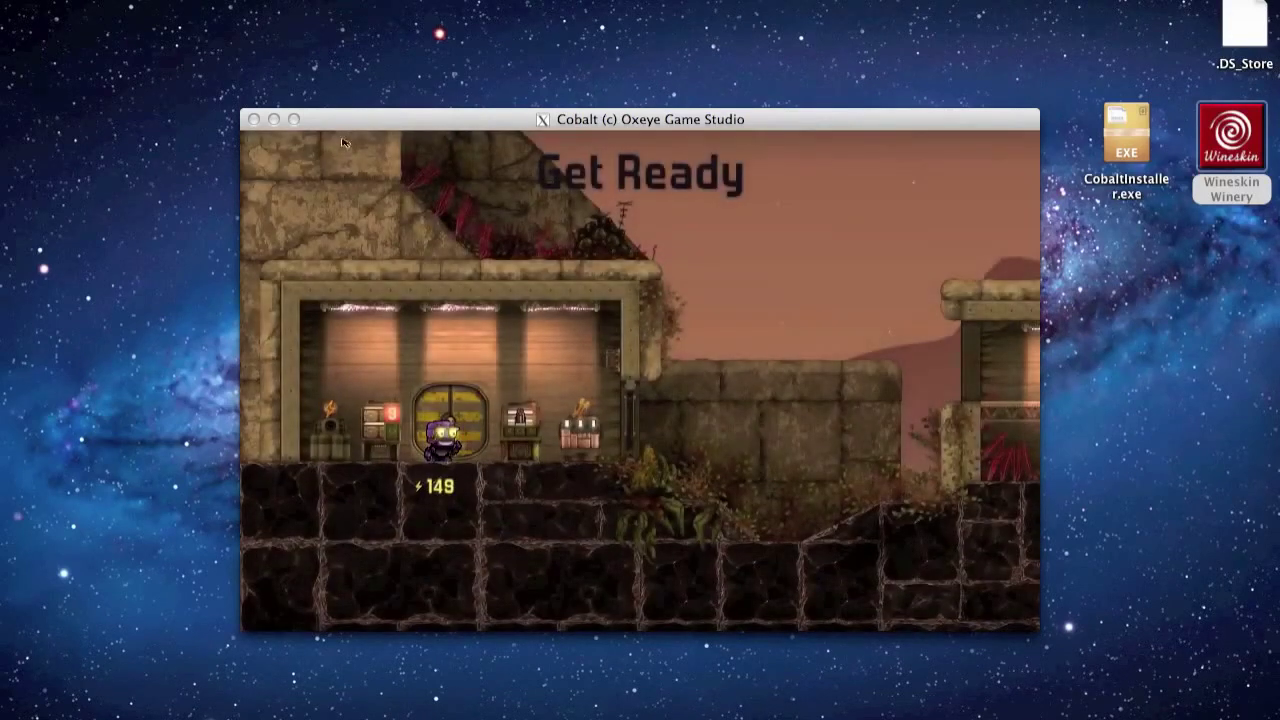
- Abort the Survival House mission and highlight Exit Game in Cobalt's main menu
{"action": "key", "text": "Escape"}
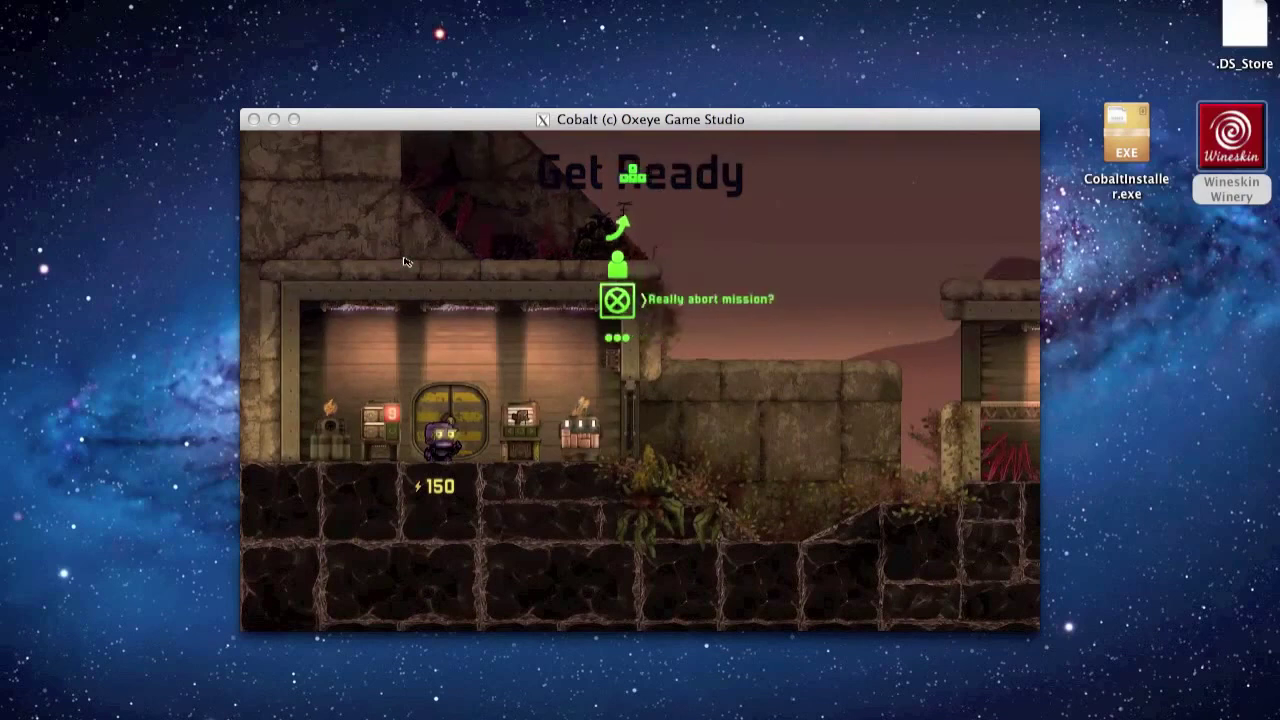
{"action": "key", "text": "Return"}
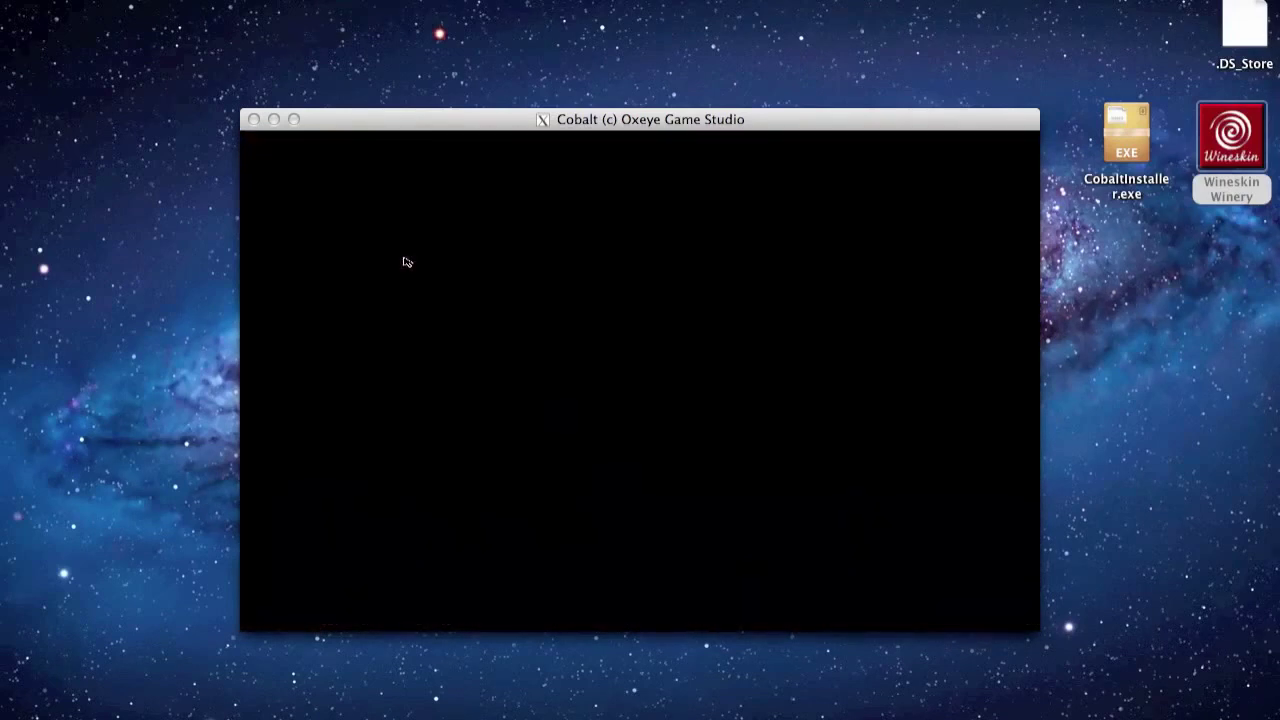
{"action": "key", "text": "Right"}
{"action": "key", "text": "Left"}
{"action": "key", "text": "Right"}
{"action": "key", "text": "Right"}
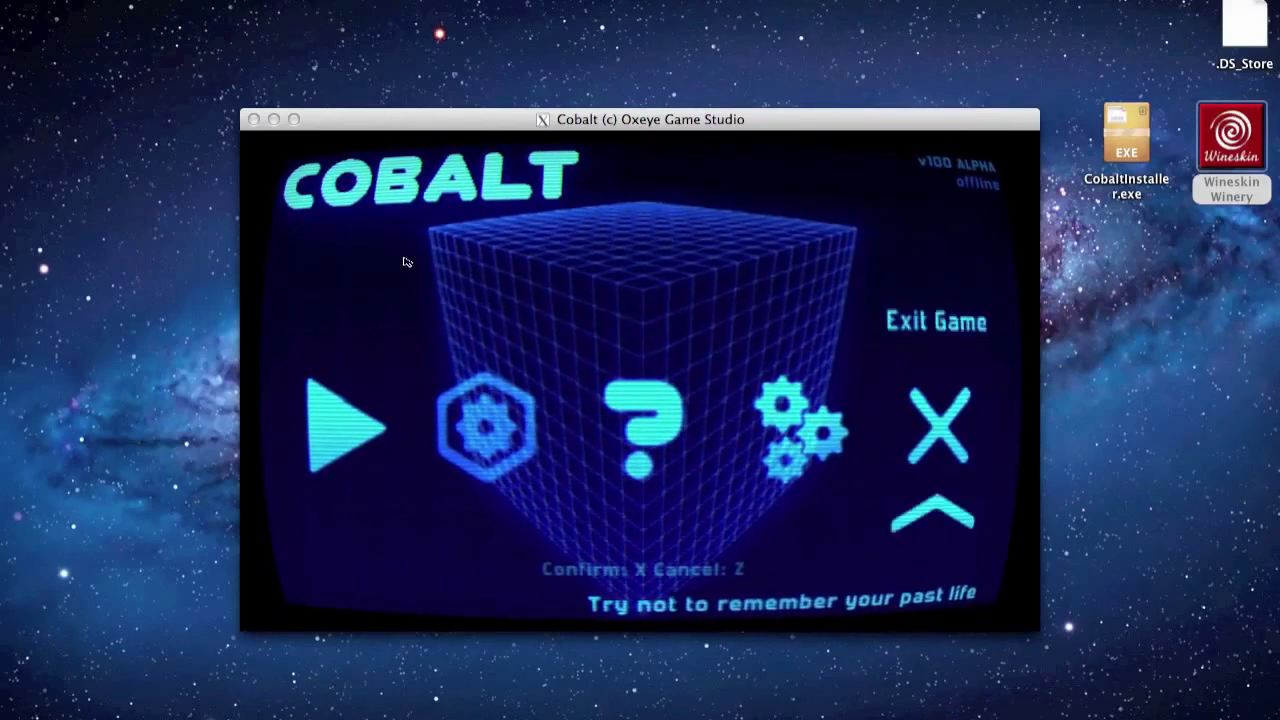